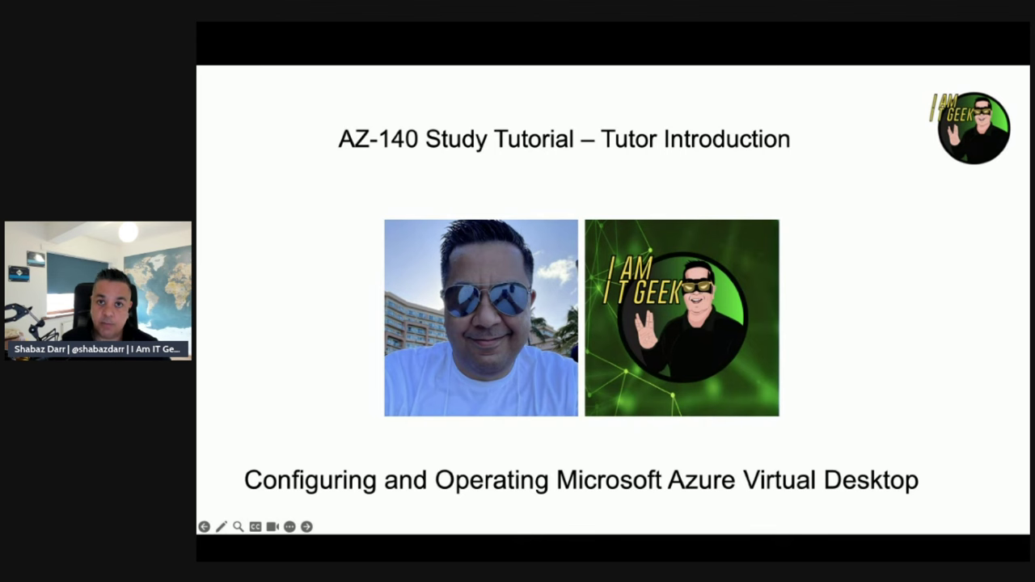
Advance through the Episode Breakdown slide to the FSLogix Office application containers section slide
key("Right")
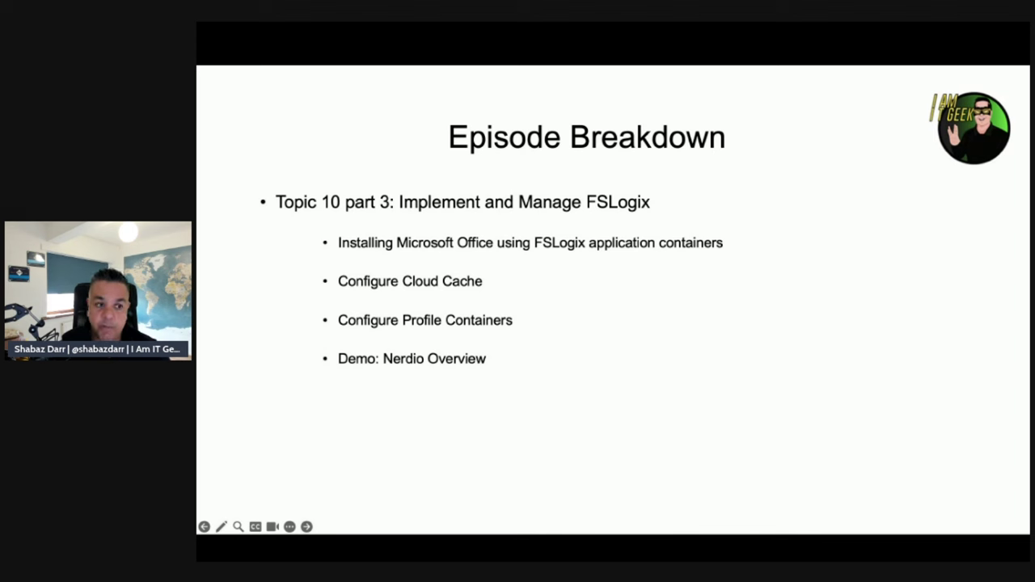
key("Right")
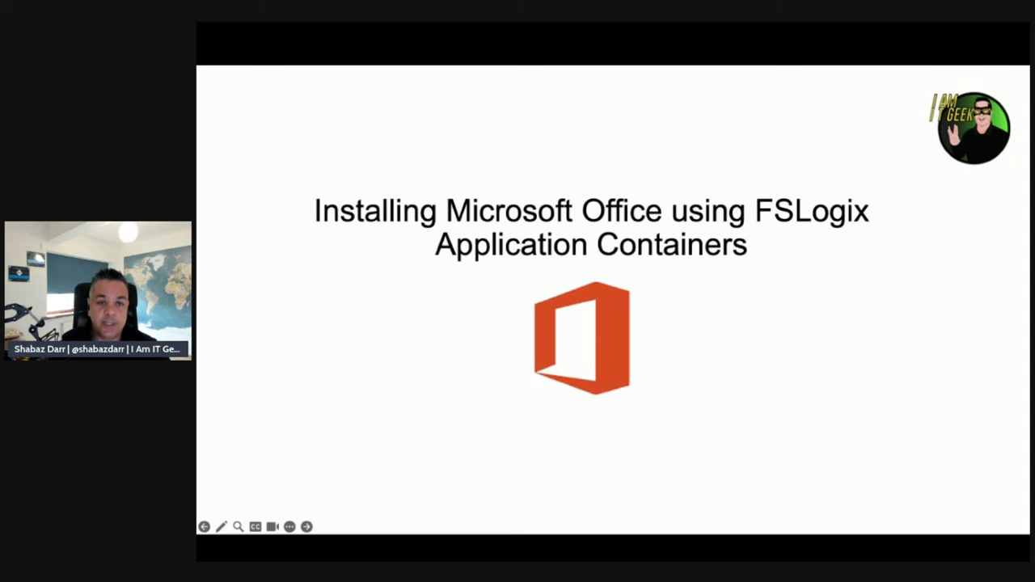
Move from the Office app-container benefits slide to the Configure Cloud Cache title slide
key("Right")
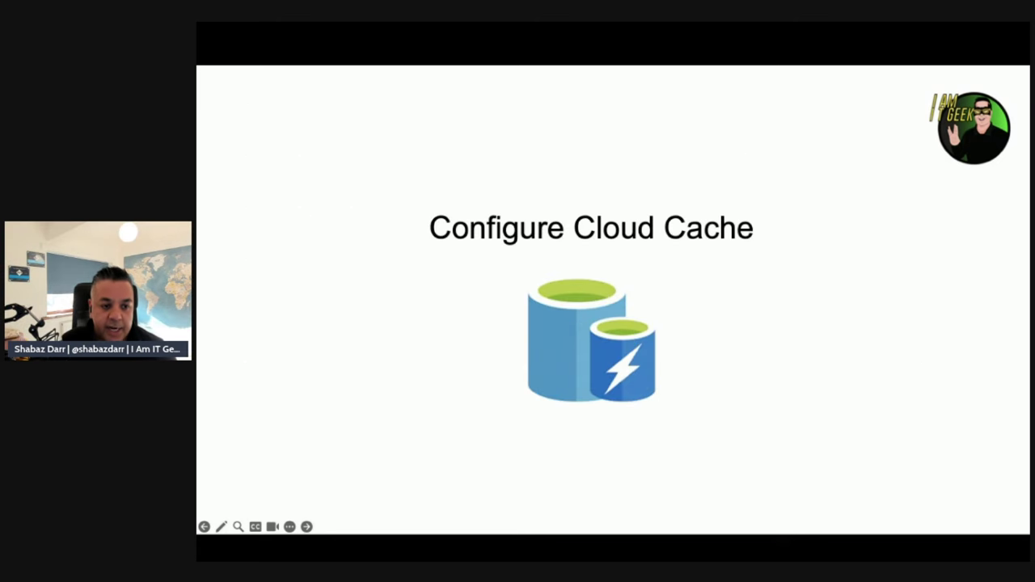
Show the slide with CCDLocations and Enabled registry values for Profile and Office containers
key("Right")
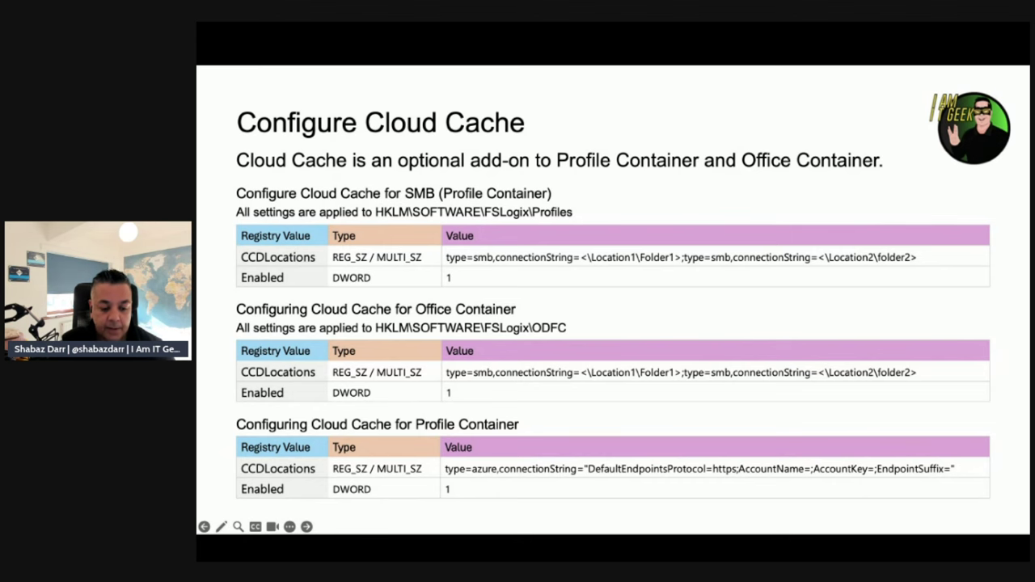
Advance past the Profile Container slide to finish the Cloud Cache section
key("Right")
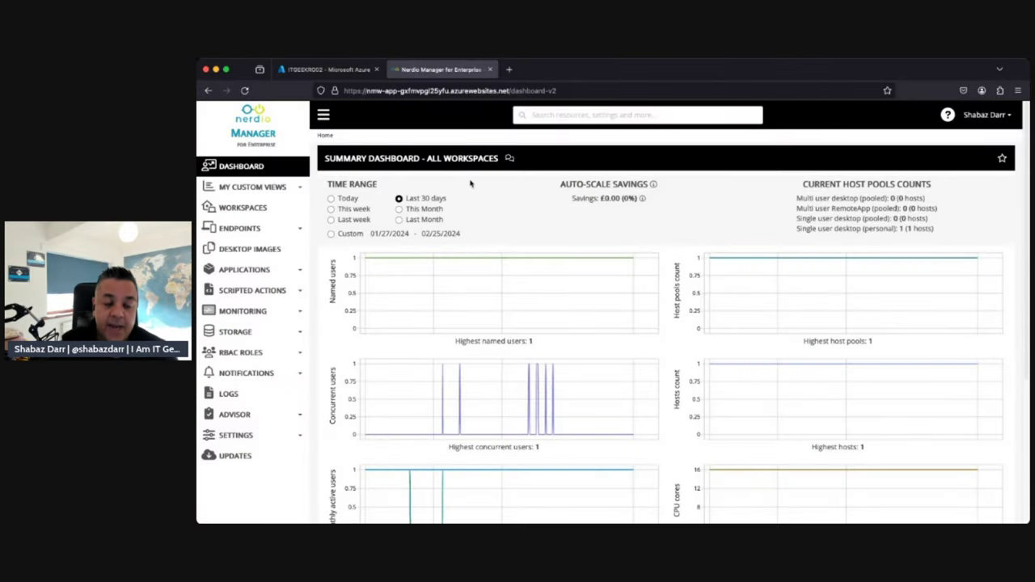
left_click(350, 77)
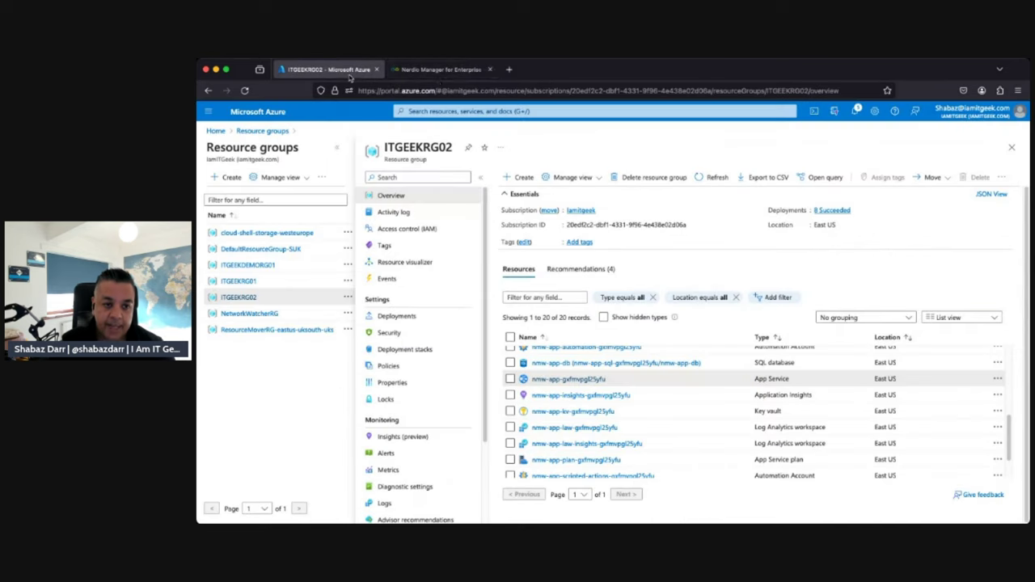
left_click(437, 70)
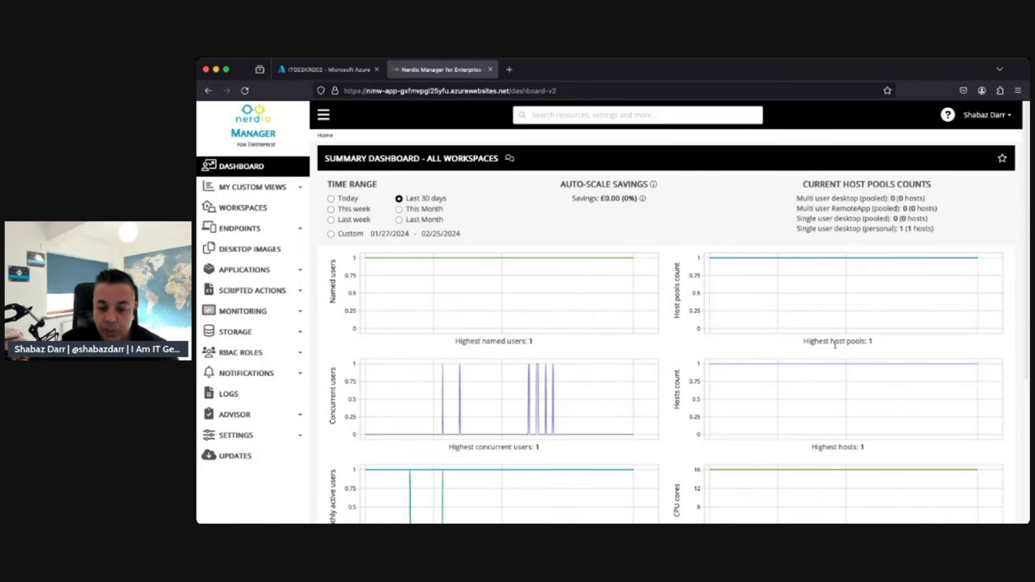
Scroll down the Nerdio Manager sidebar and expand the list of custom views
scroll(834, 344, "down", 1)
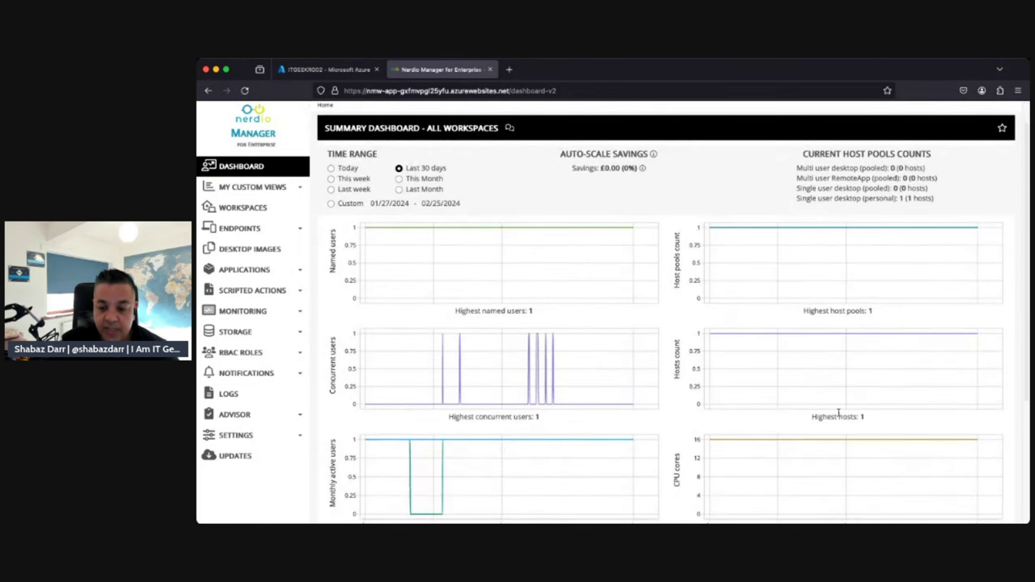
scroll(803, 421, "down", 3)
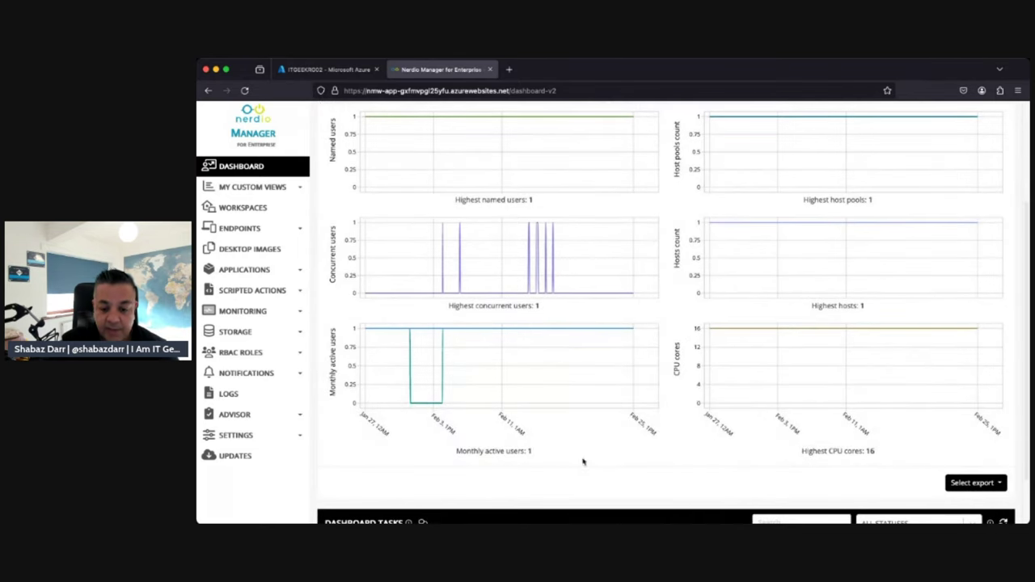
left_click(252, 187)
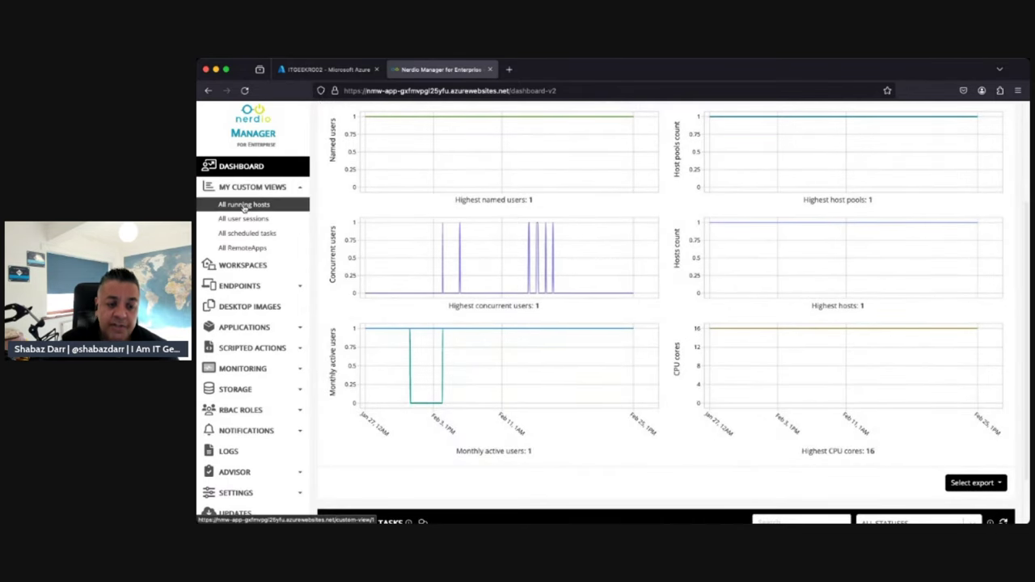
left_click(243, 219)
Open Workspaces, view ITGWS01's actions, and check the ITGEEKRG02 resource group in Azure
left_click(259, 264)
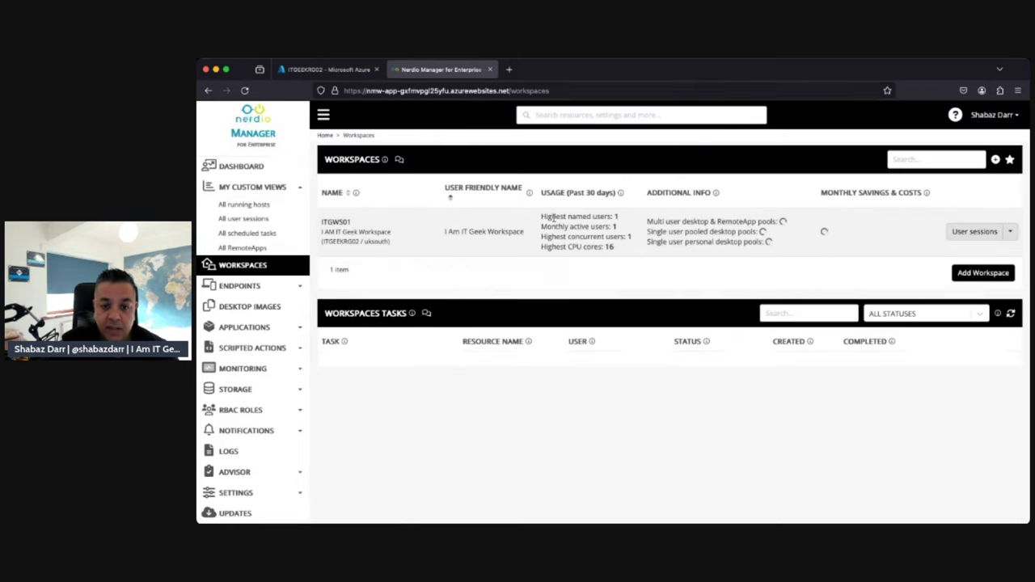
left_click(1010, 233)
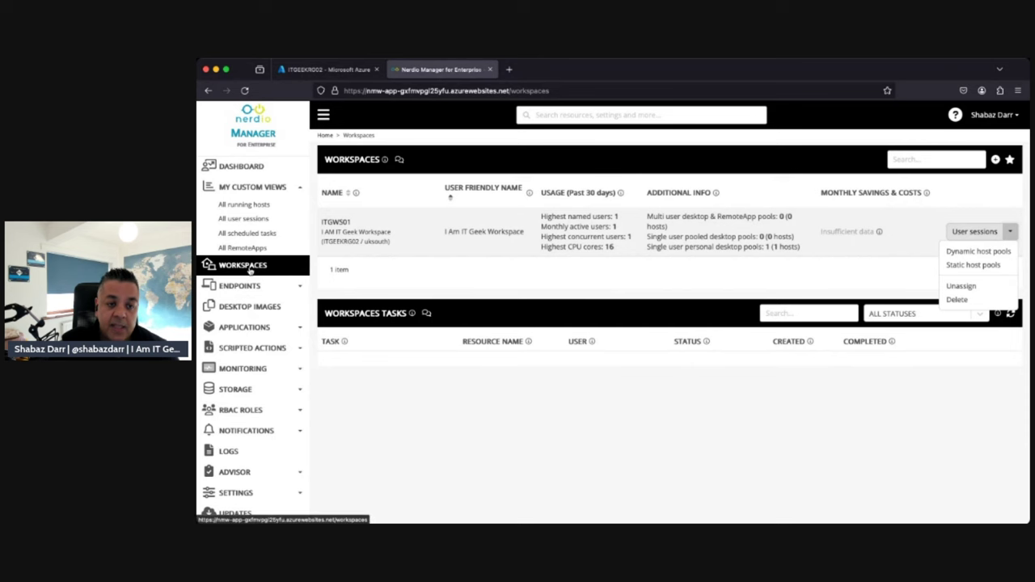
left_click(323, 71)
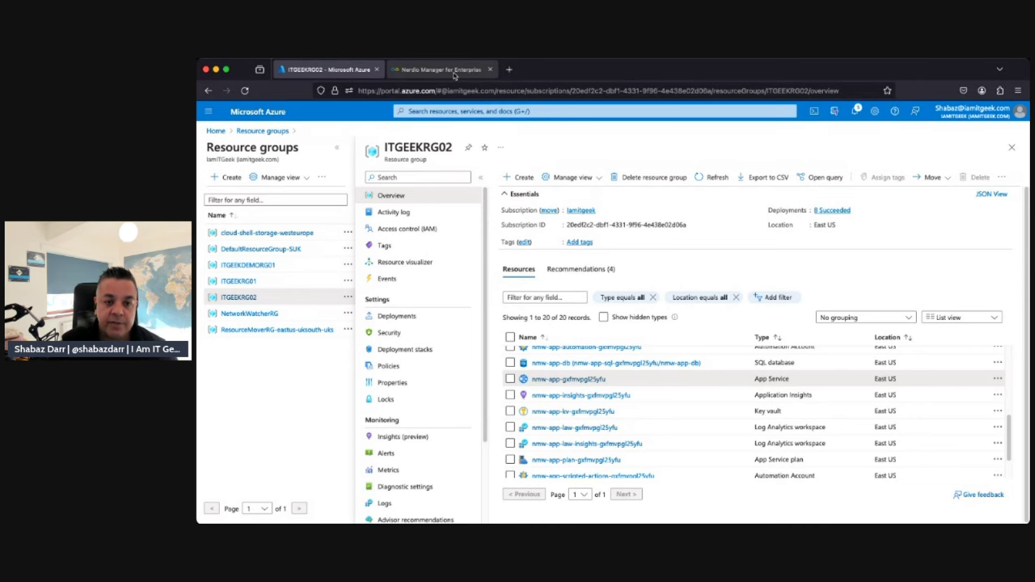
left_click(454, 72)
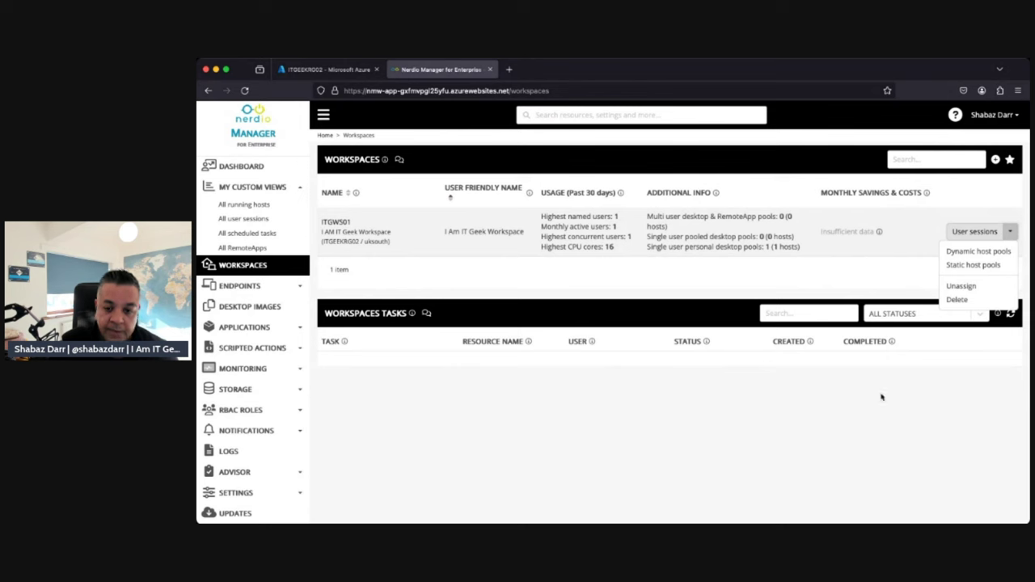
Open Endpoints > All Devices and show the management actions for device IAMITGEEK-9755
left_click(287, 289)
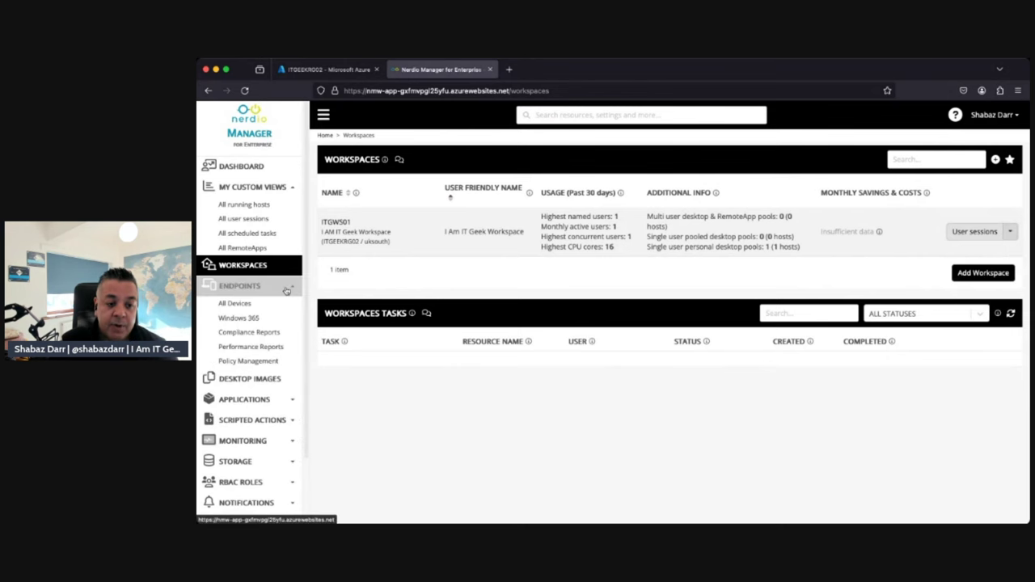
left_click(234, 304)
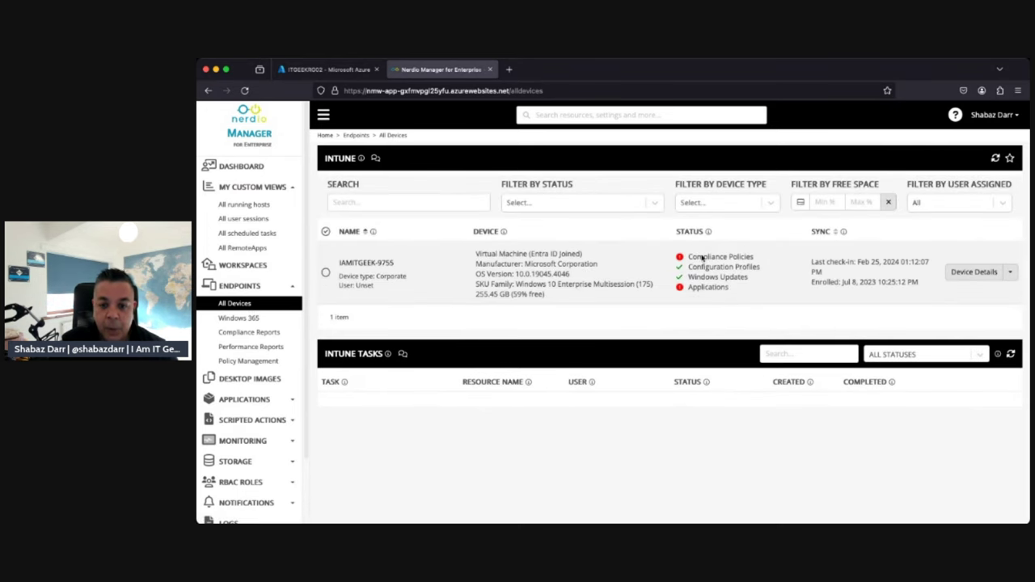
left_click(1009, 272)
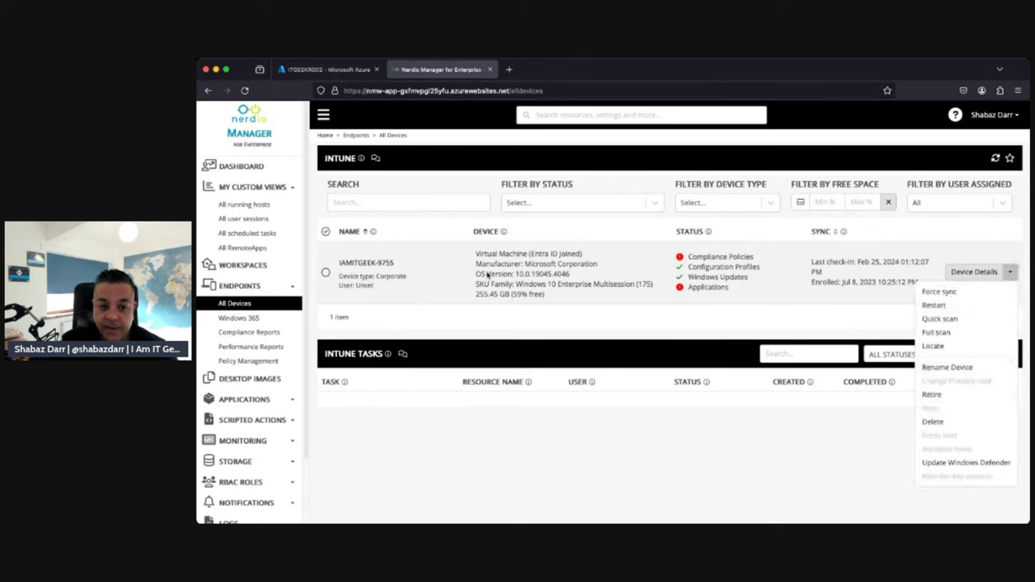
Open the Windows 365 Cloud PCs page and dismiss its access-denied error banners
left_click(235, 318)
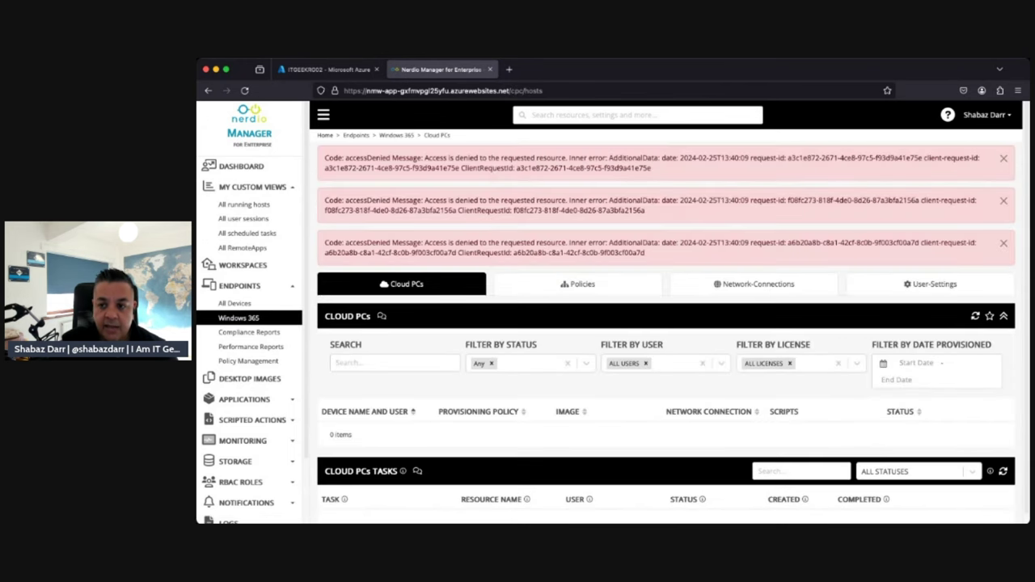
left_click(1003, 160)
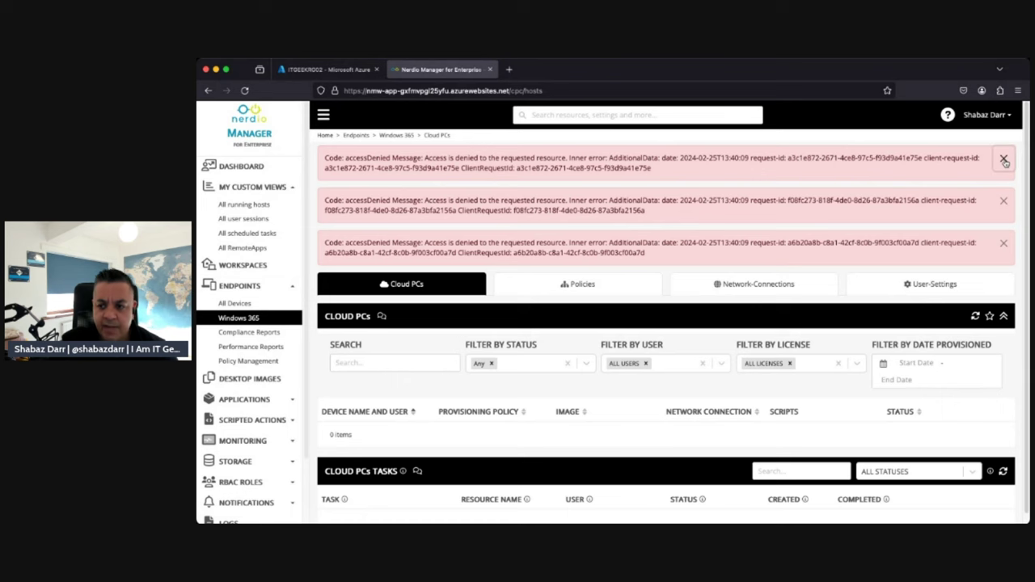
left_click(1011, 160)
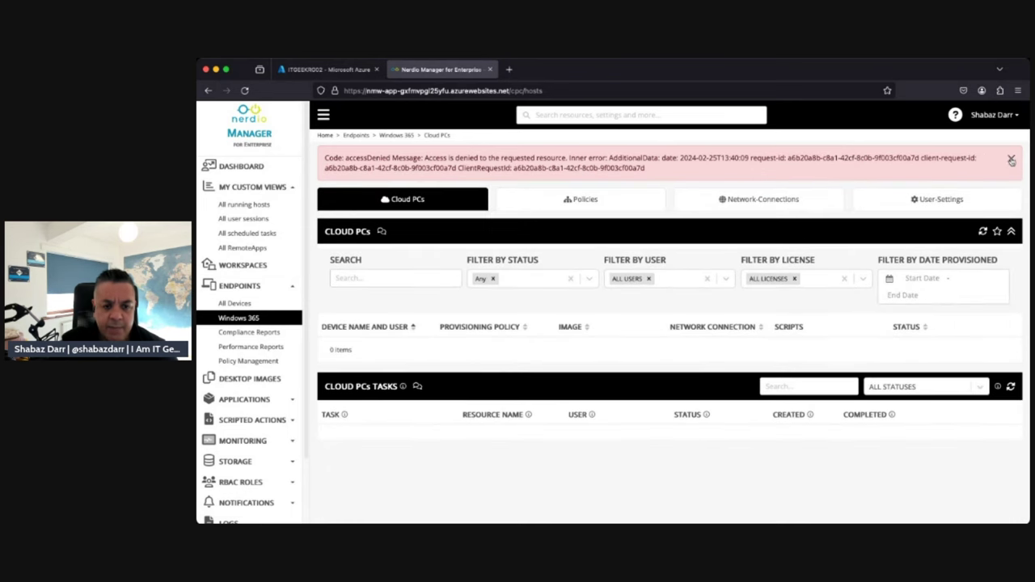
left_click(1010, 160)
View Windows 365 user settings, then the endpoint Compliance and Performance Reports
left_click(1012, 162)
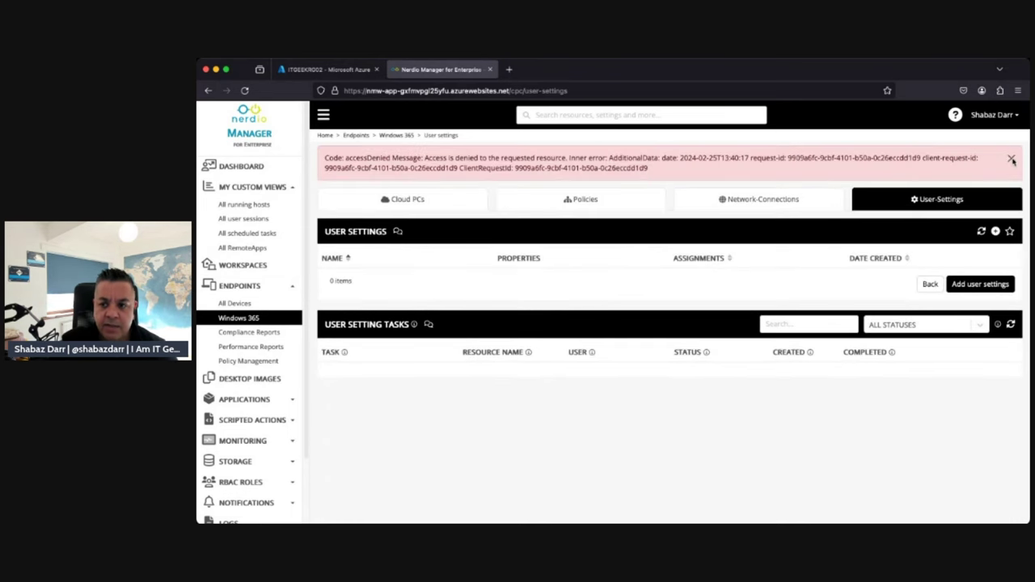
left_click(1011, 160)
left_click(247, 334)
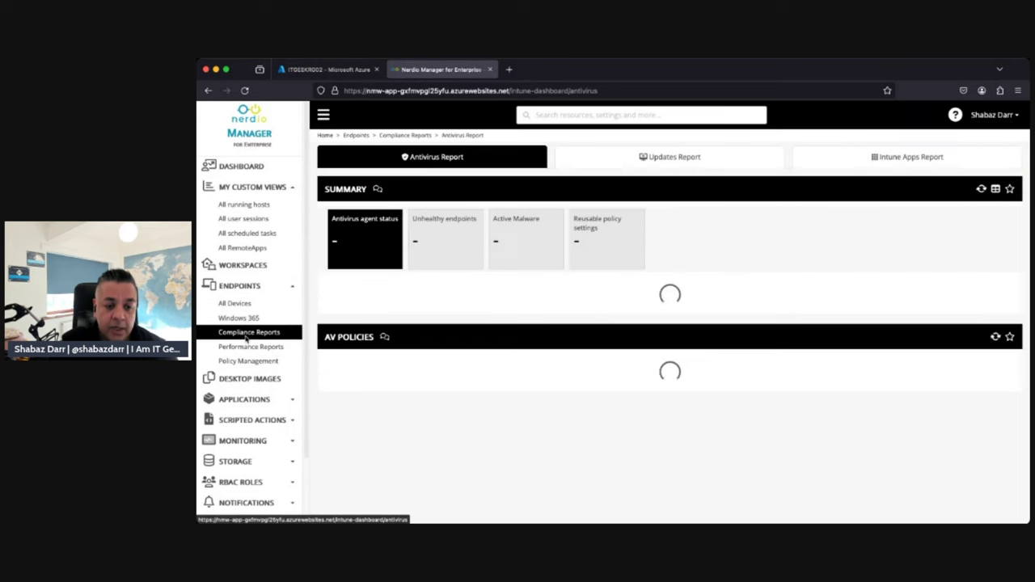
left_click(260, 347)
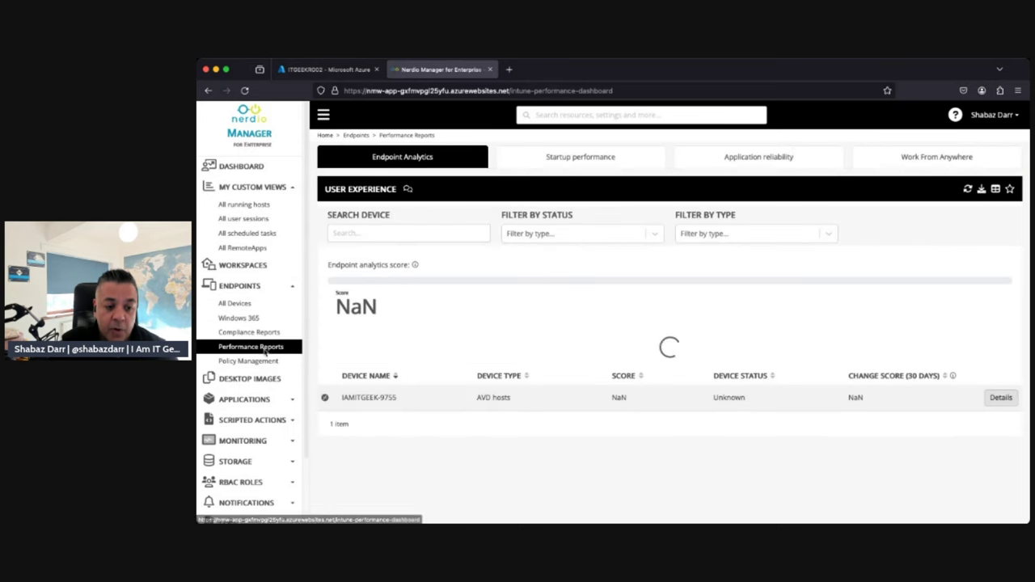
Open Intune Policy Management and start, then cancel, a new compliance policy
left_click(250, 362)
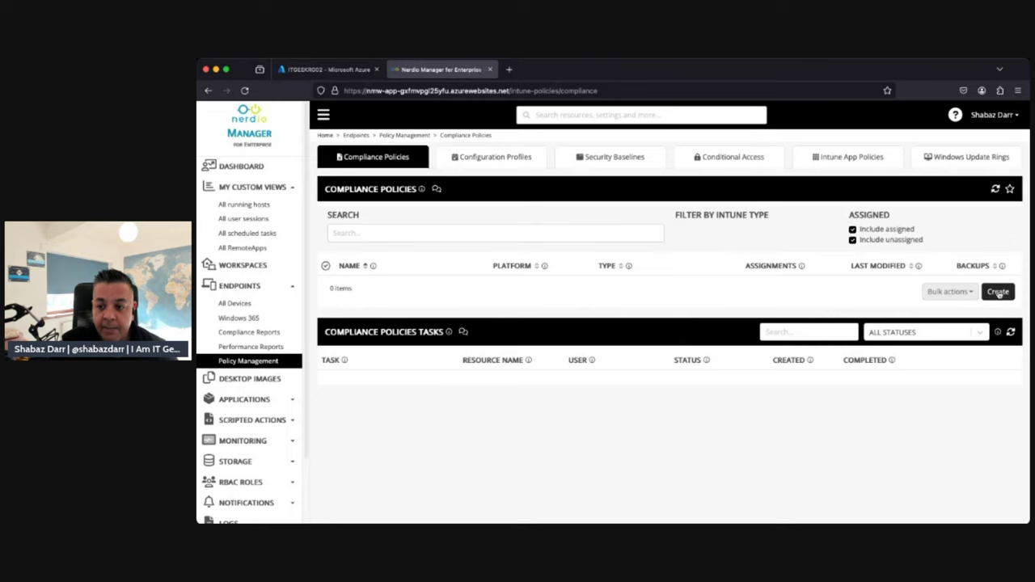
left_click(999, 292)
left_click(562, 162)
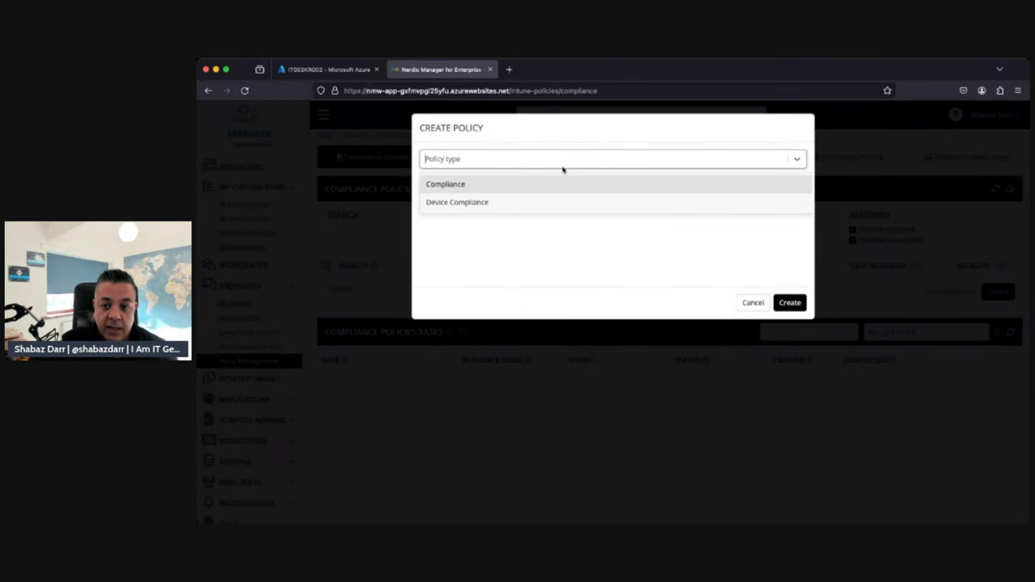
left_click(738, 303)
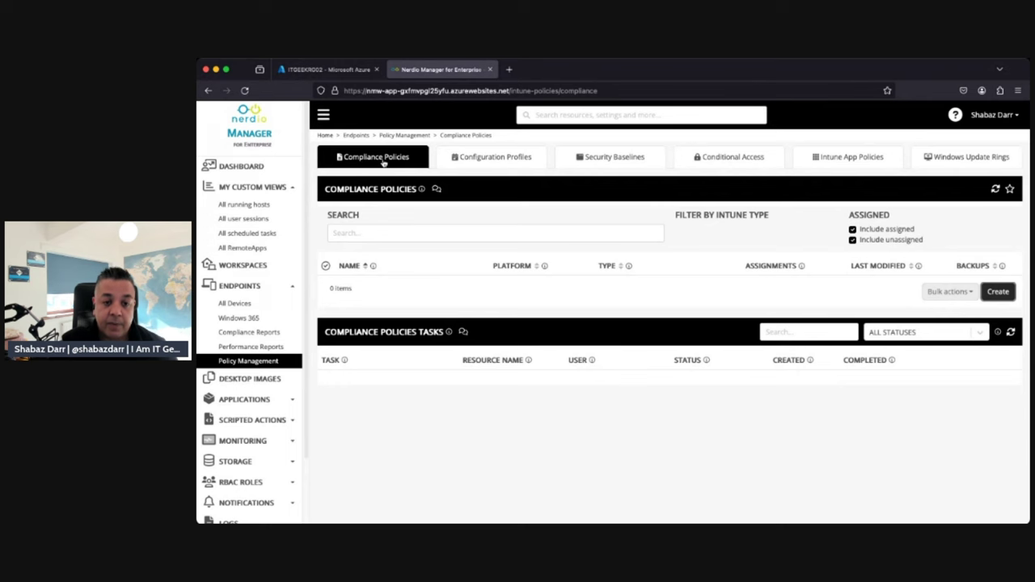
Browse Configuration Profiles, Security Baselines, Conditional Access, Intune App Policies and Windows Update Rings
left_click(485, 160)
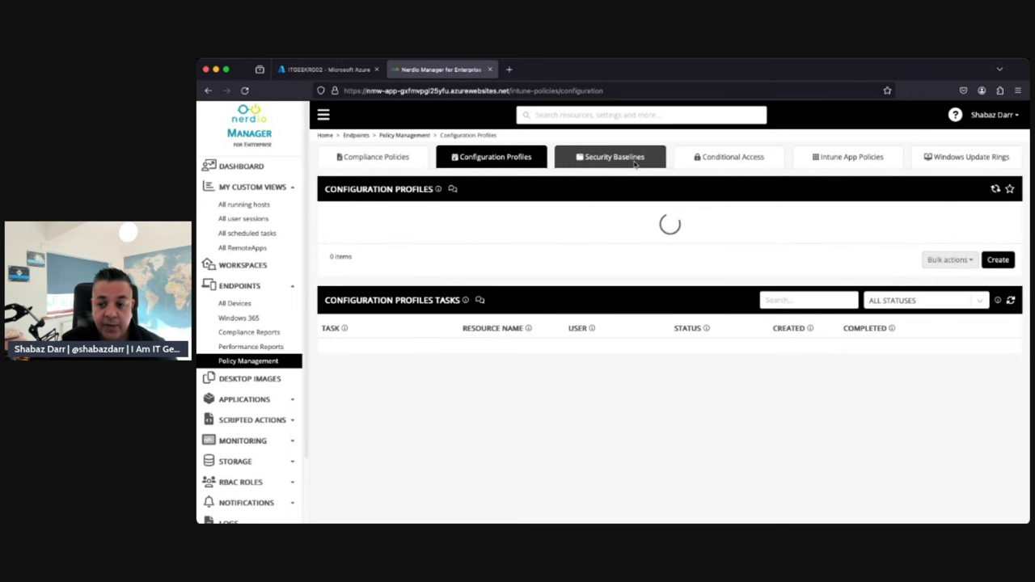
left_click(636, 162)
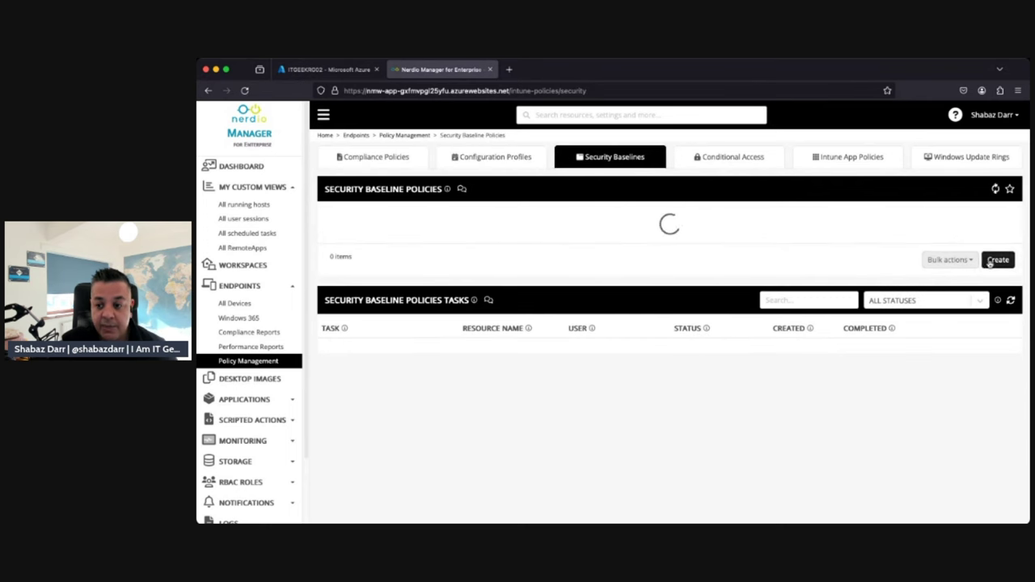
left_click(708, 161)
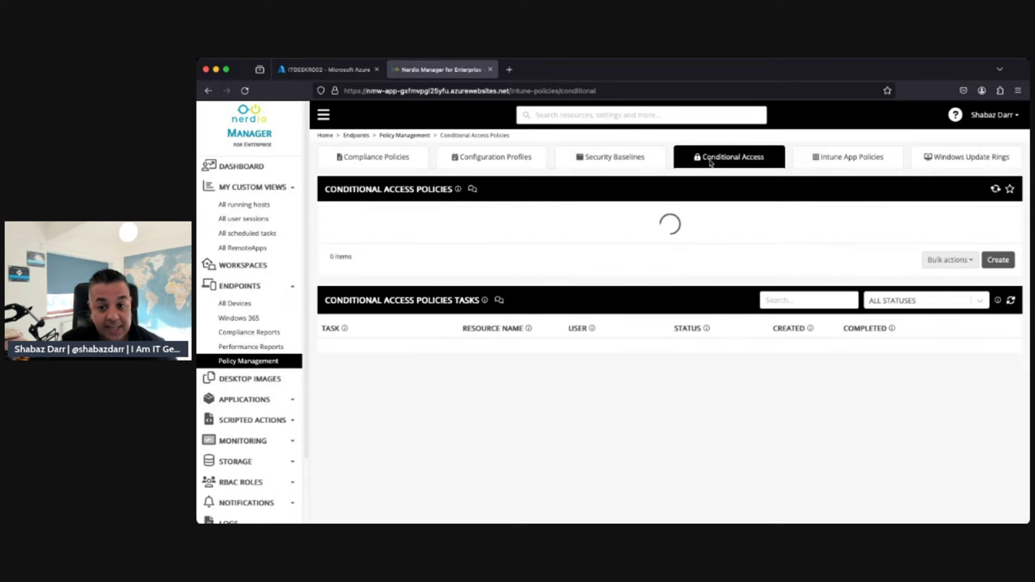
left_click(890, 162)
left_click(967, 159)
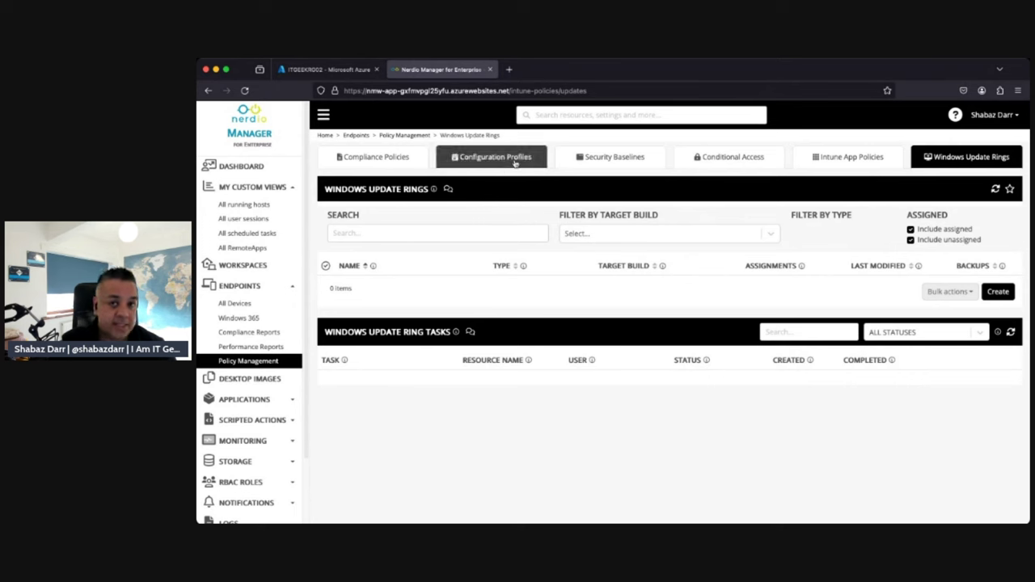
left_click(291, 286)
Review Desktop Images, then Applications' Unified catalog, Deployment status and Deployment policies pages
left_click(251, 307)
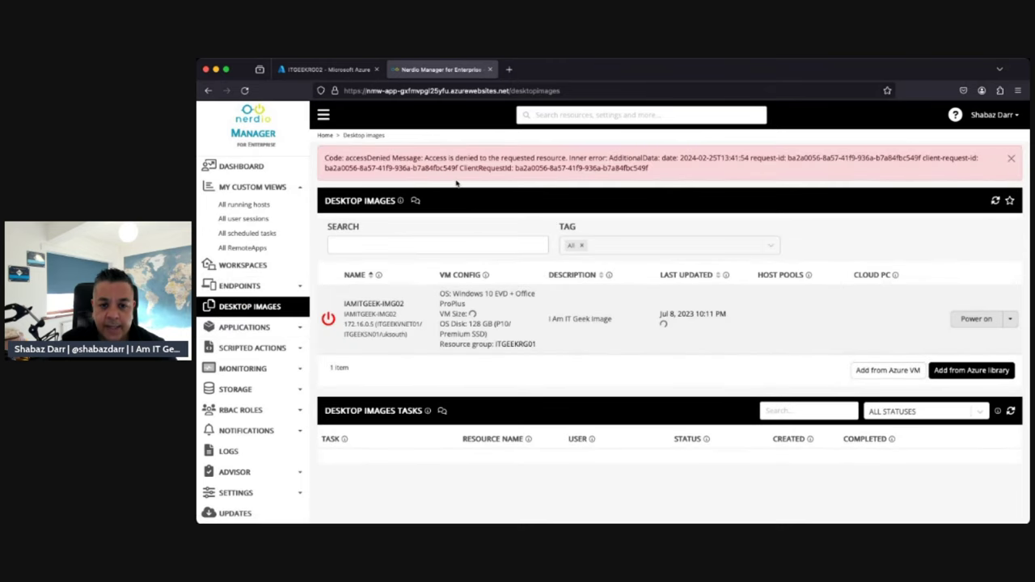
left_click(1009, 160)
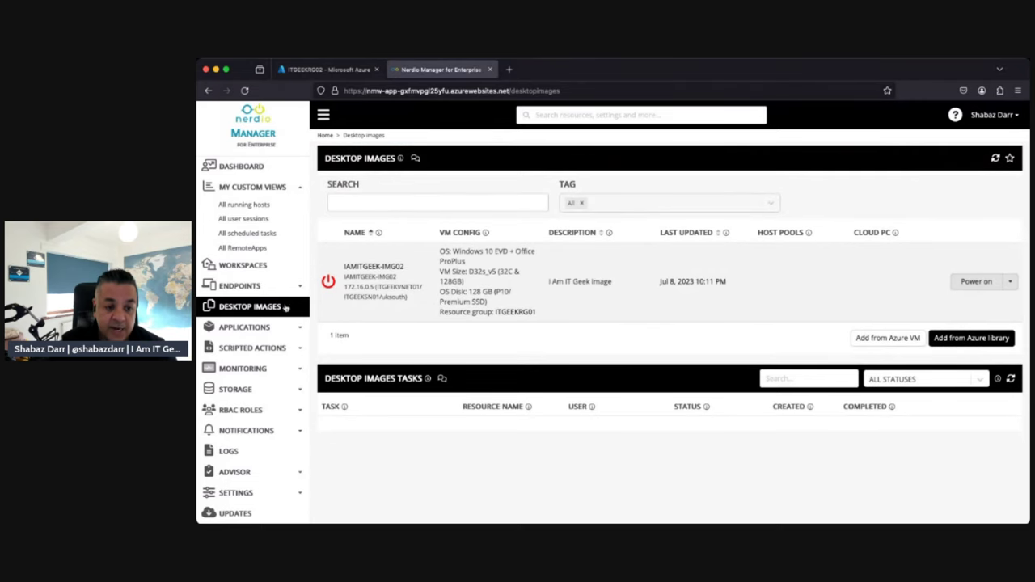
left_click(246, 327)
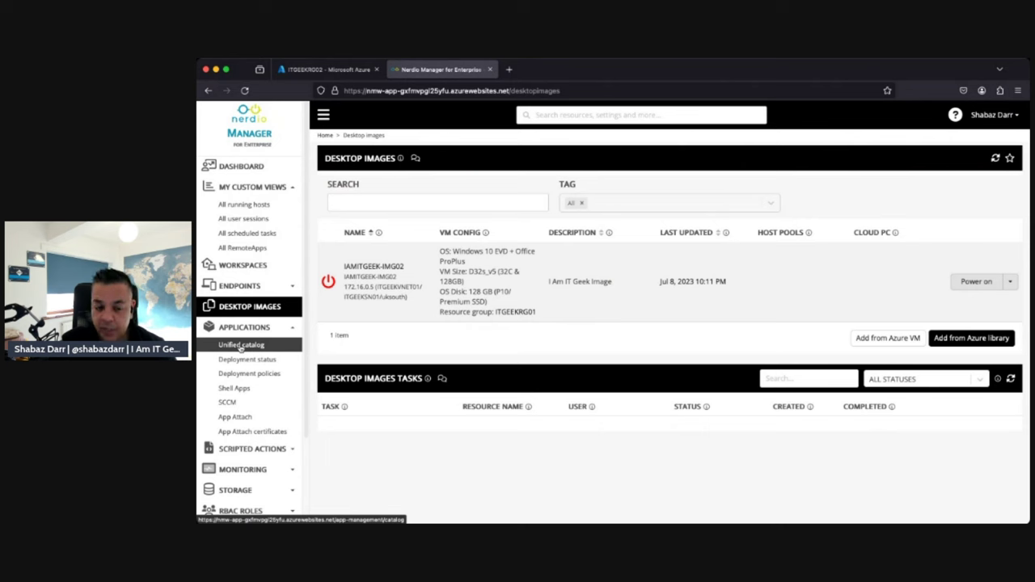
left_click(241, 346)
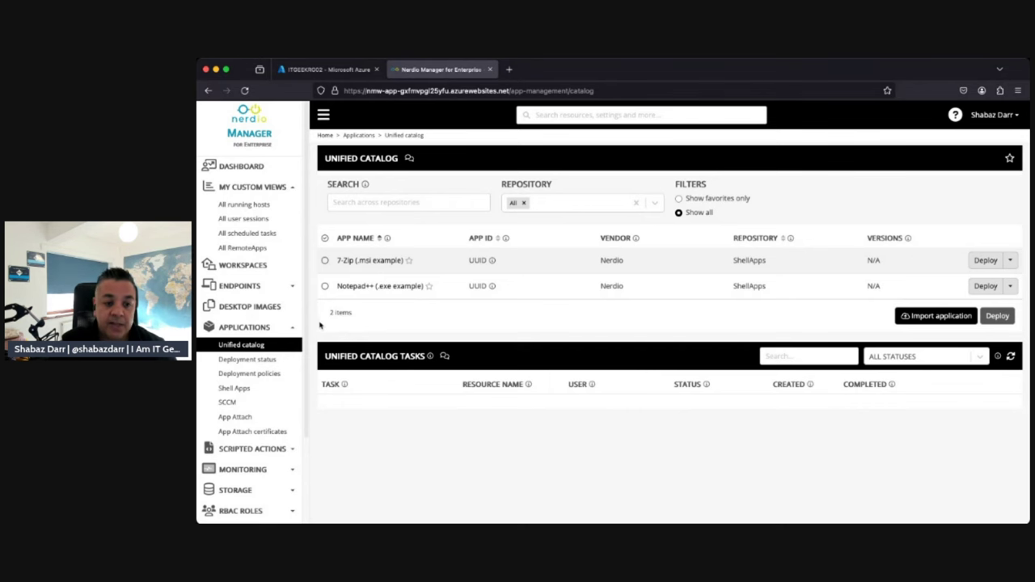
left_click(249, 359)
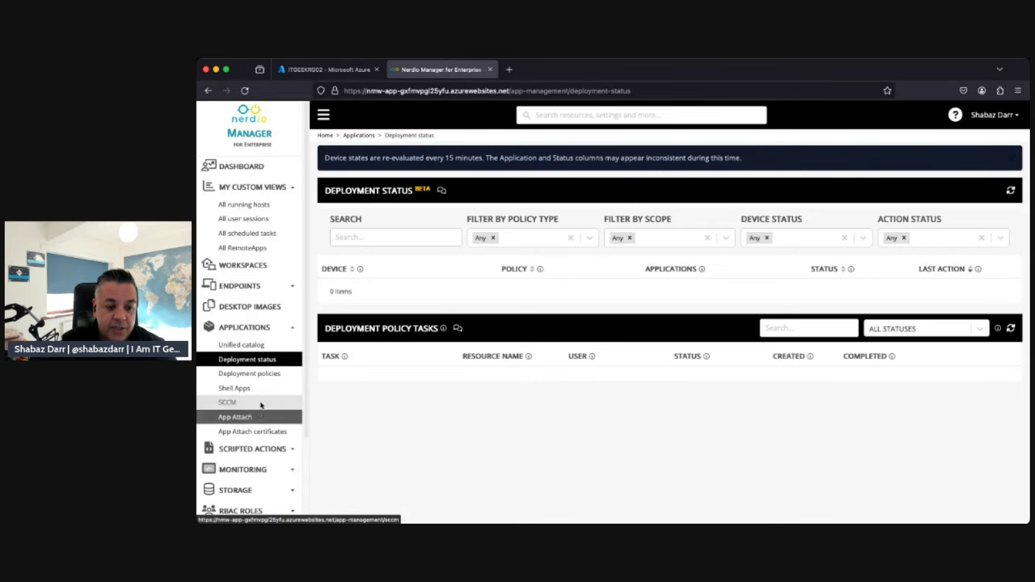
left_click(249, 374)
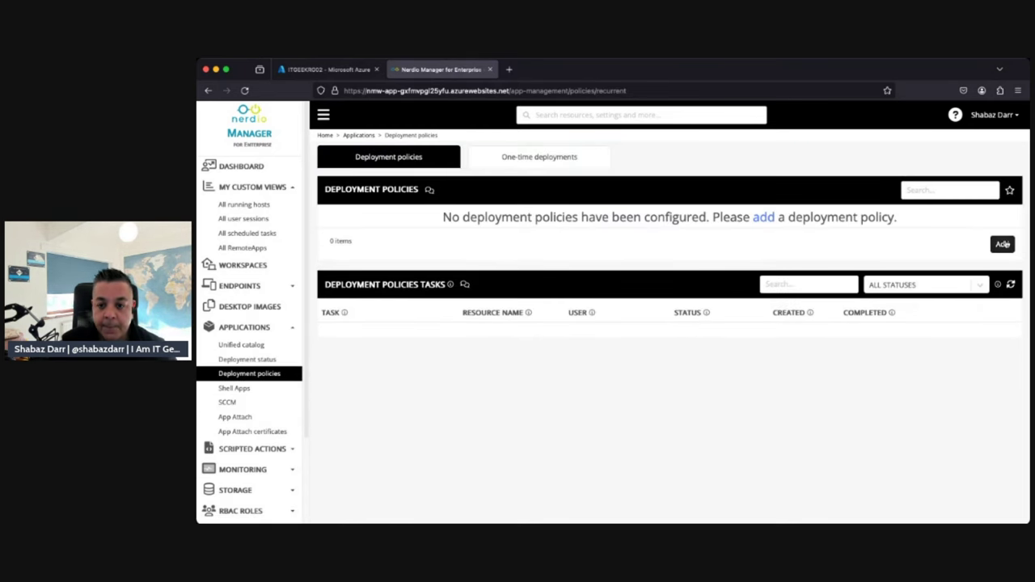
left_click(1002, 244)
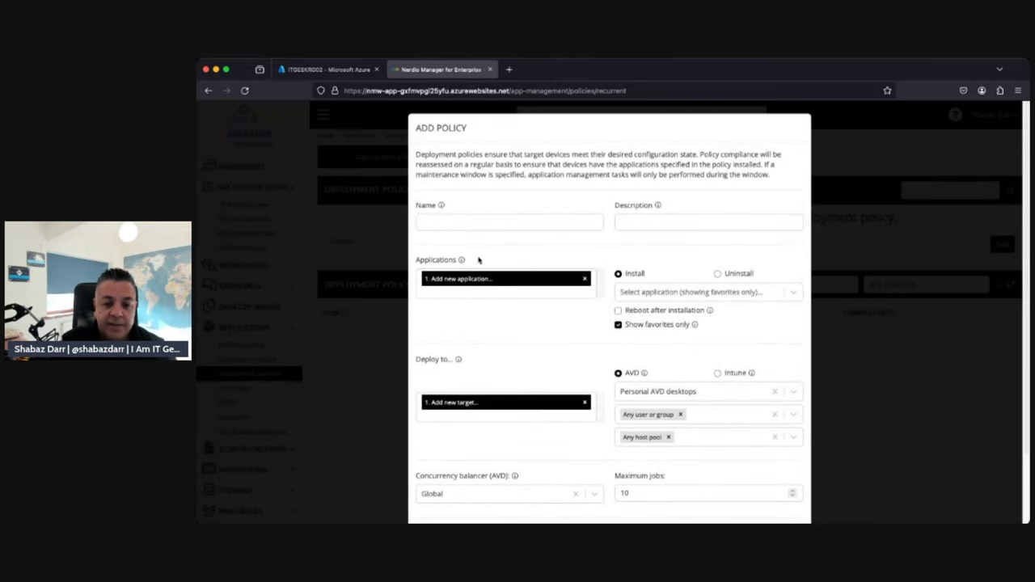
left_click(700, 295)
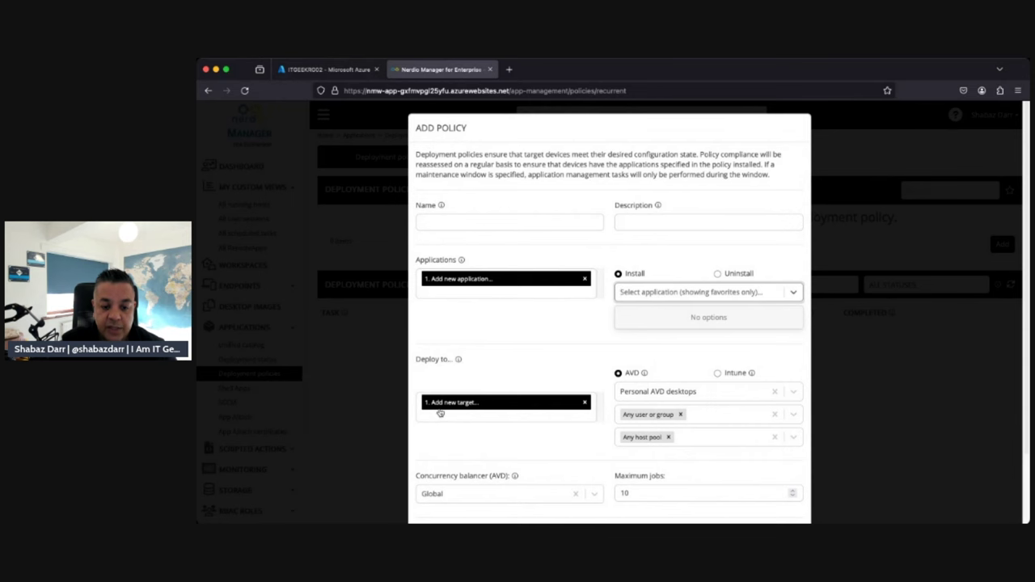
scroll(595, 412, "down", 1)
scroll(596, 412, "down", 2)
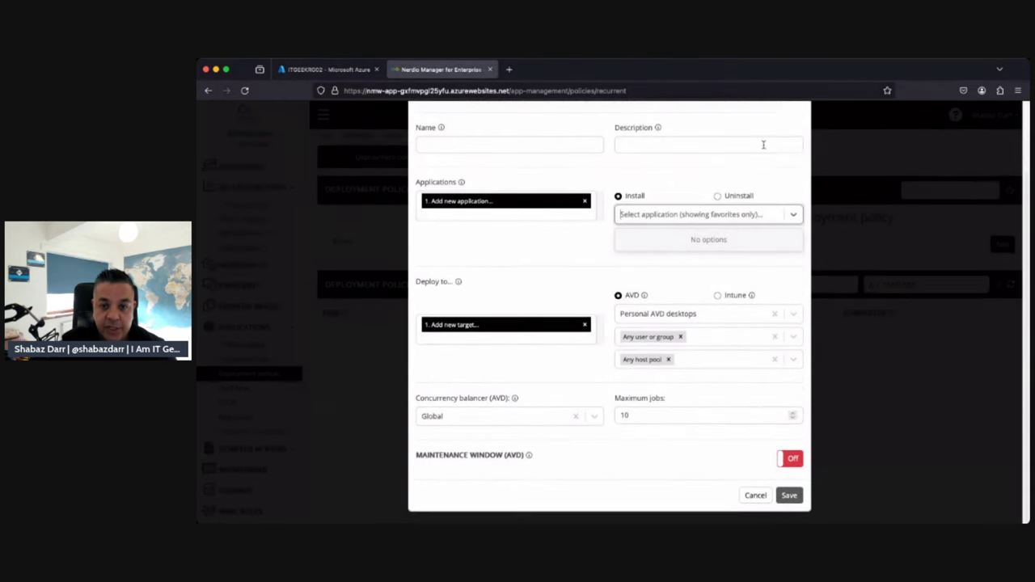
left_click(755, 495)
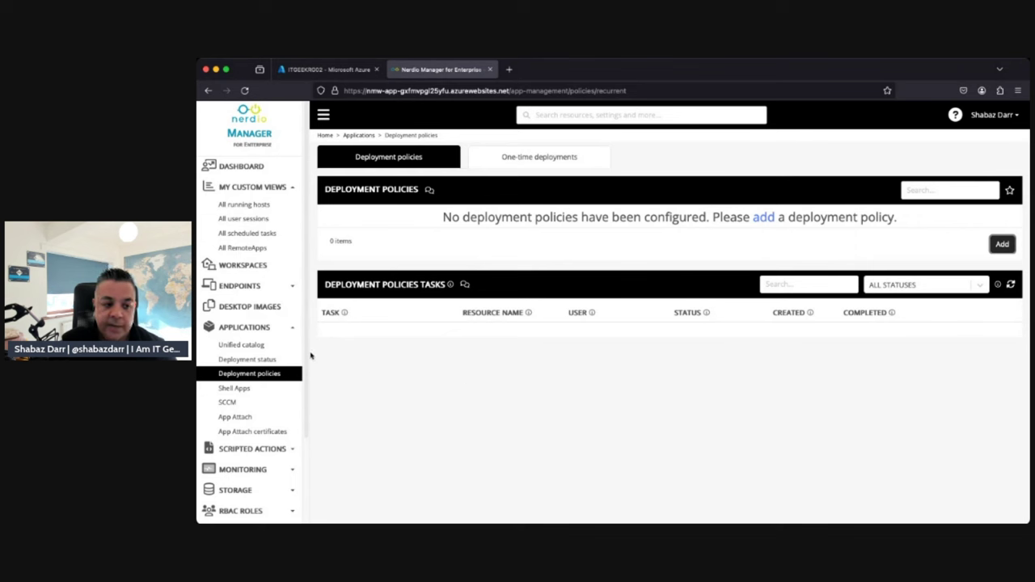
scroll(275, 347, "down", 2)
Open the Scripted Actions Windows scripts library and scroll through the scripts table
left_click(293, 299)
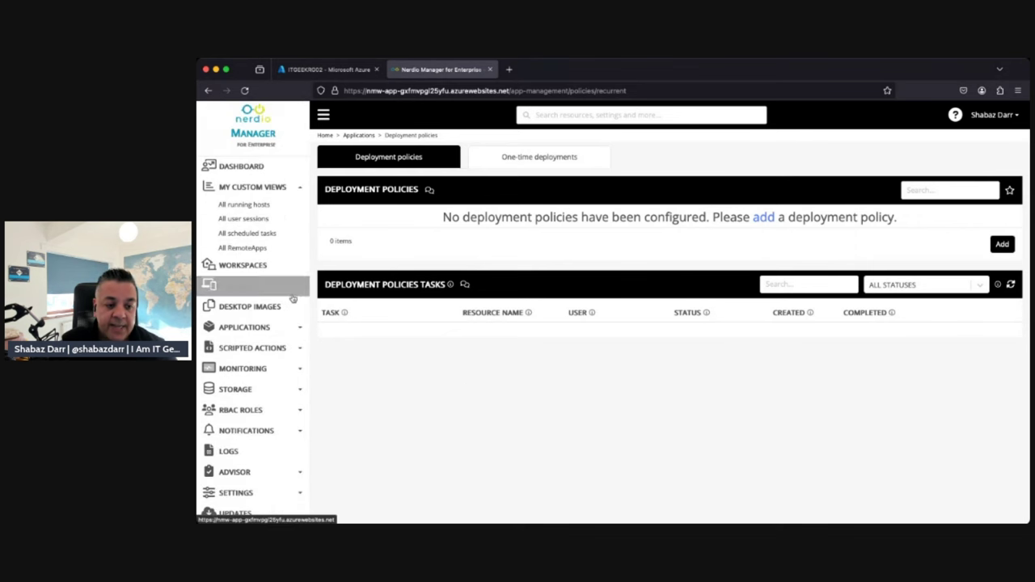
left_click(290, 347)
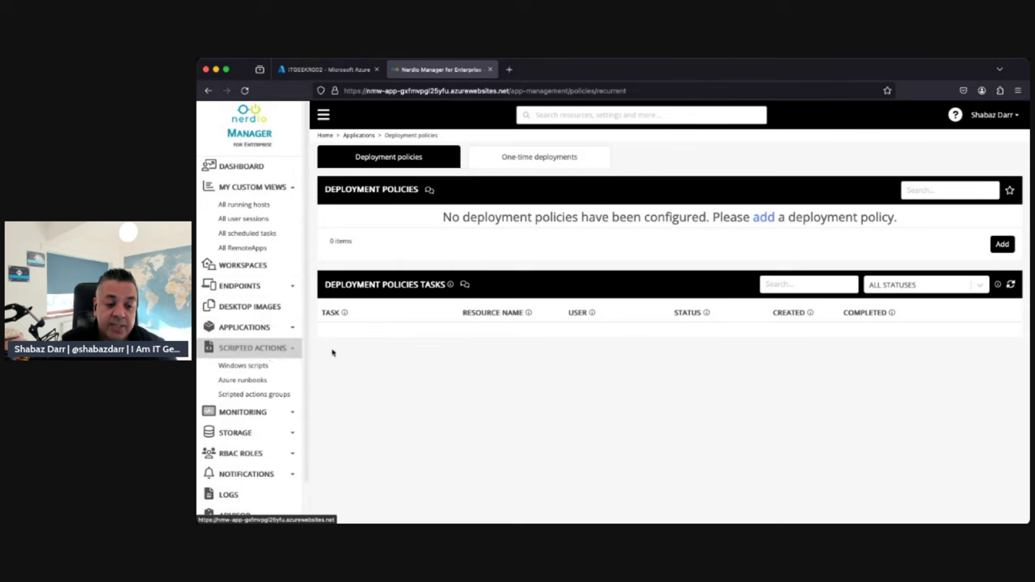
left_click(261, 368)
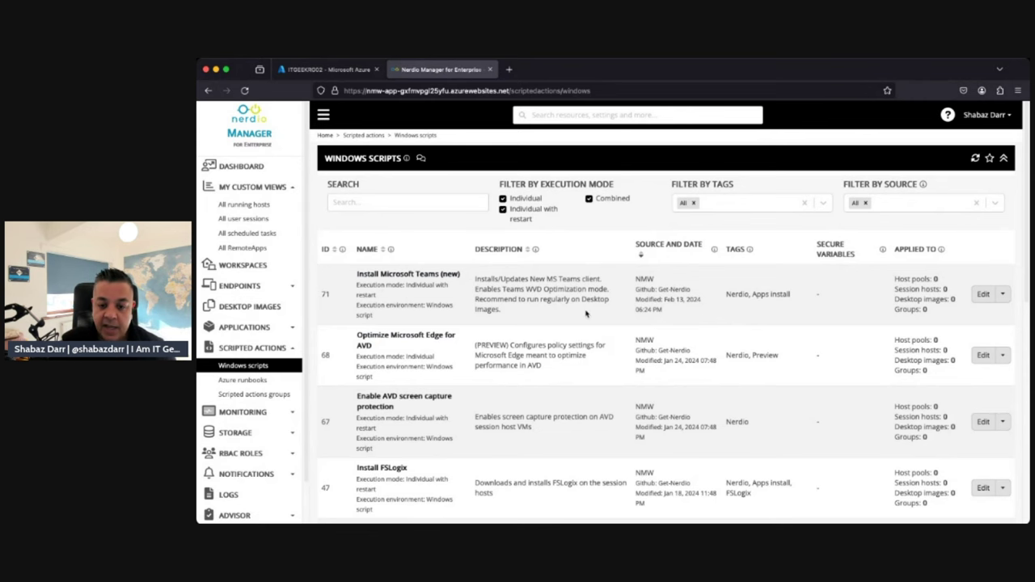
scroll(586, 314, "down", 3)
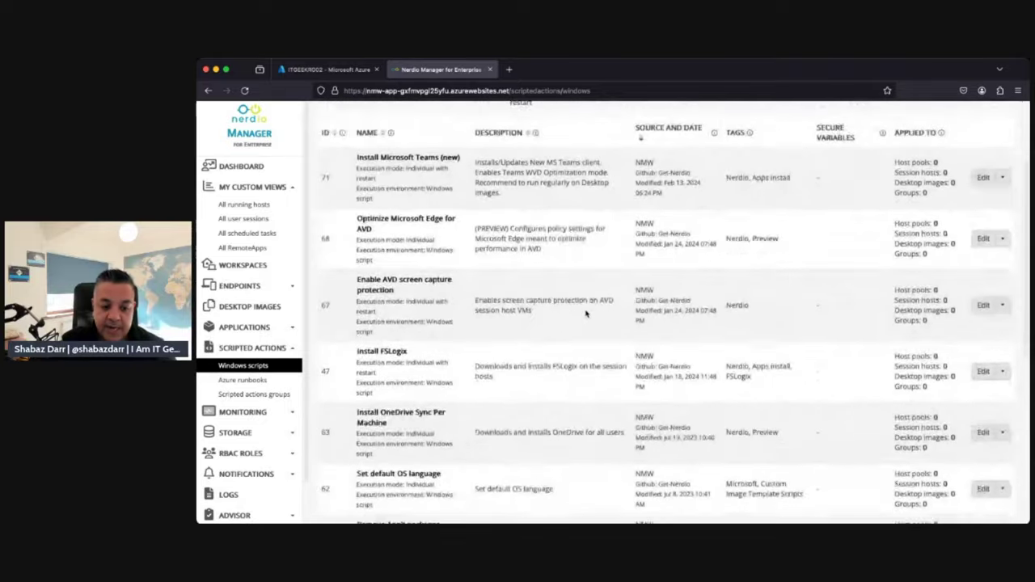
scroll(586, 313, "up", 3)
scroll(586, 314, "down", 10)
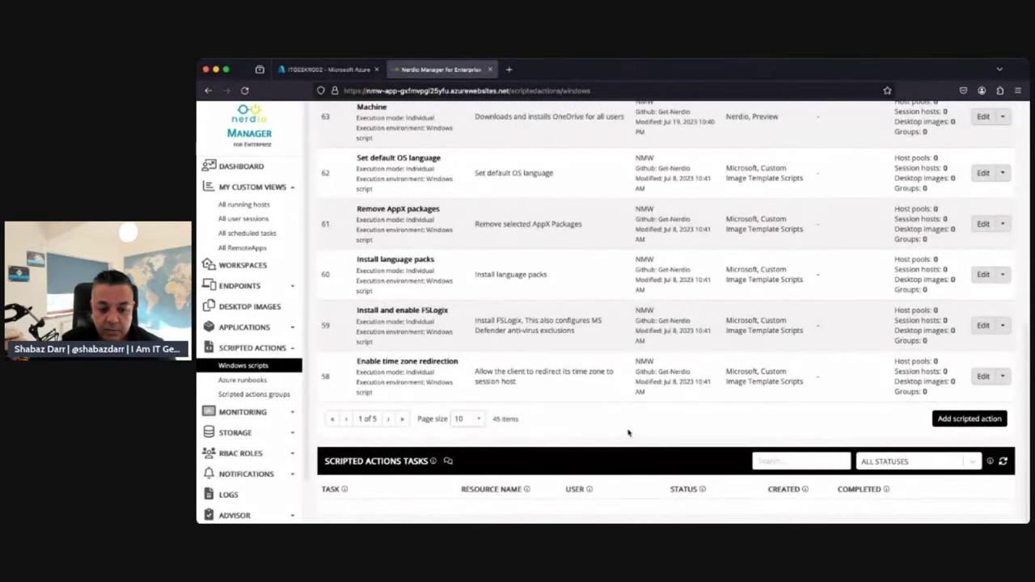
Set the scripts list page size to 100 and scroll to the end
left_click(478, 421)
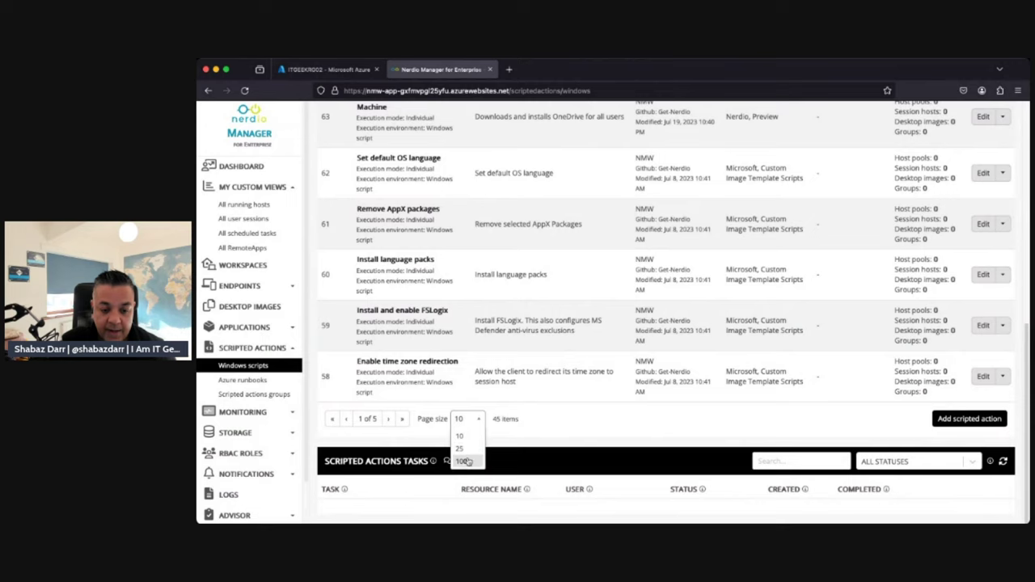
left_click(476, 451)
scroll(548, 418, "down", 5)
scroll(548, 418, "down", 20)
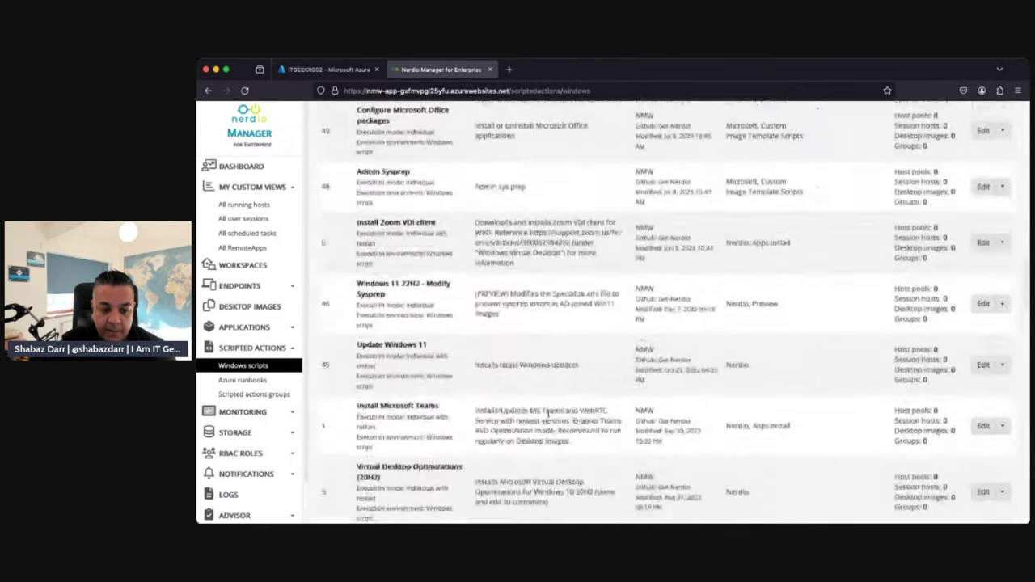
scroll(552, 408, "down", 2)
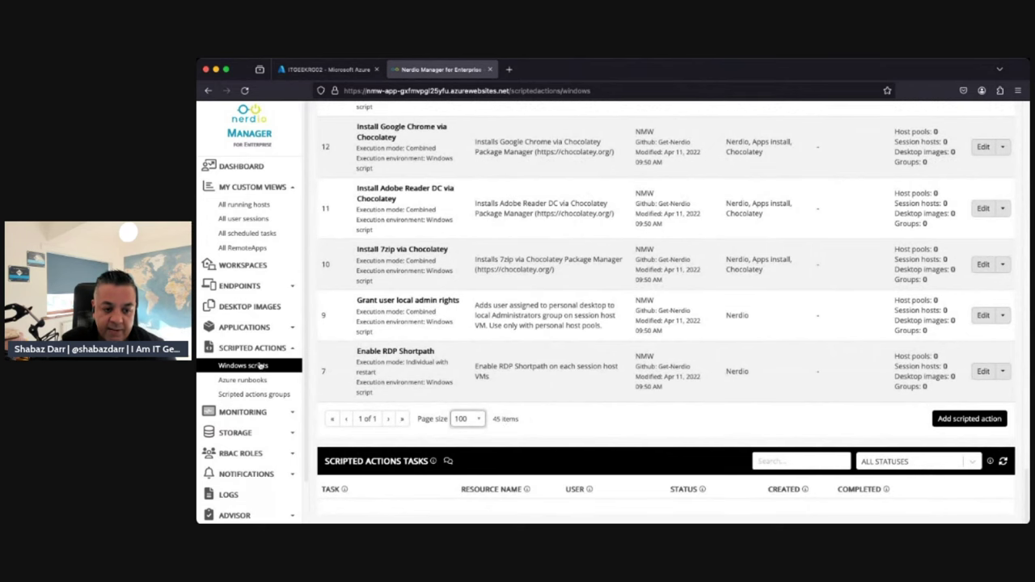
Browse down through the Azure runbooks list
left_click(280, 383)
scroll(429, 412, "down", 10)
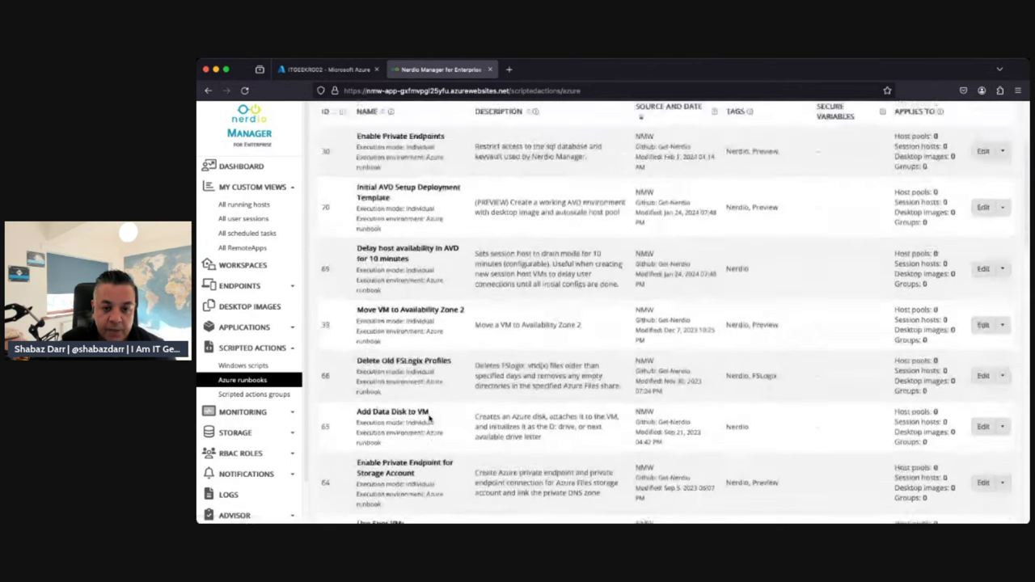
scroll(428, 412, "down", 5)
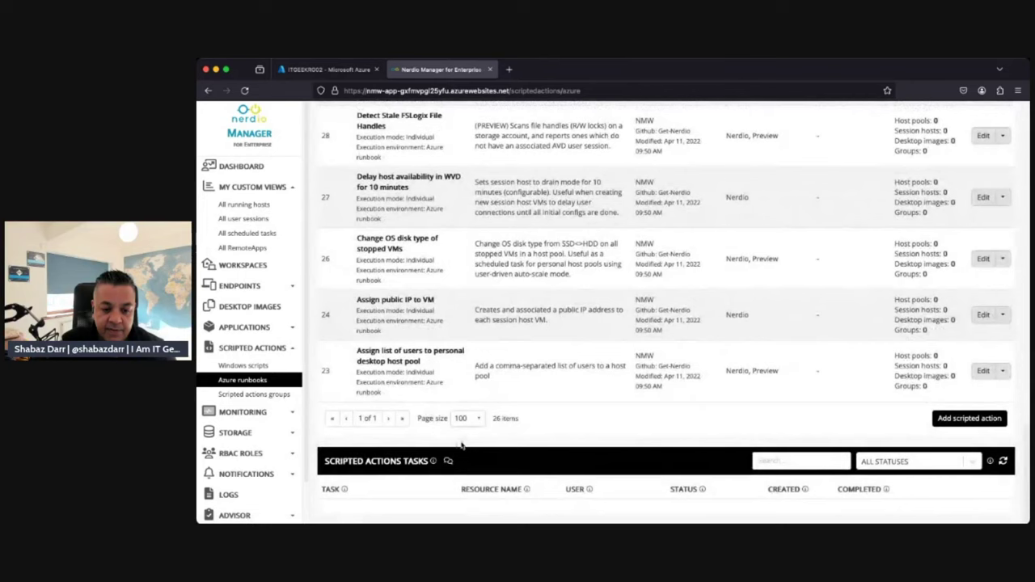
View the empty Scripted actions groups page, then collapse Scripted Actions and expand Monitoring
left_click(257, 394)
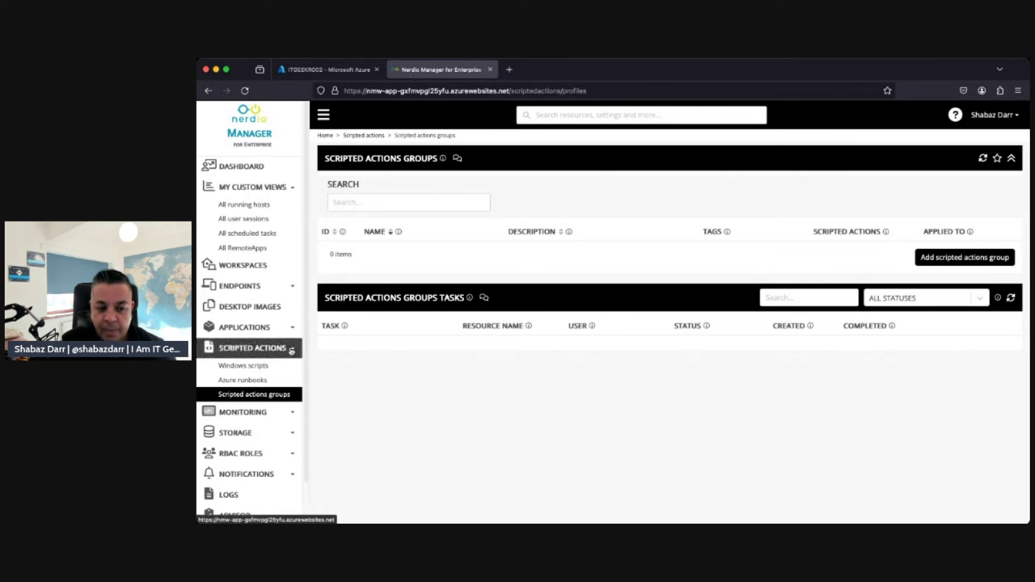
left_click(291, 349)
left_click(251, 369)
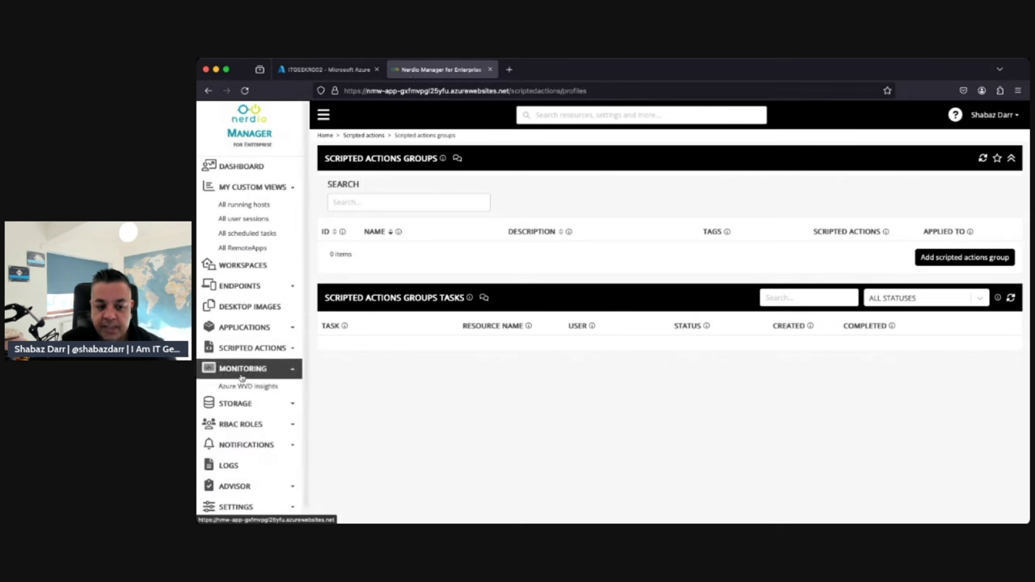
Review Azure Virtual Desktop Insights (3 host pools, 4 session hosts), then close both Azure tabs
left_click(248, 387)
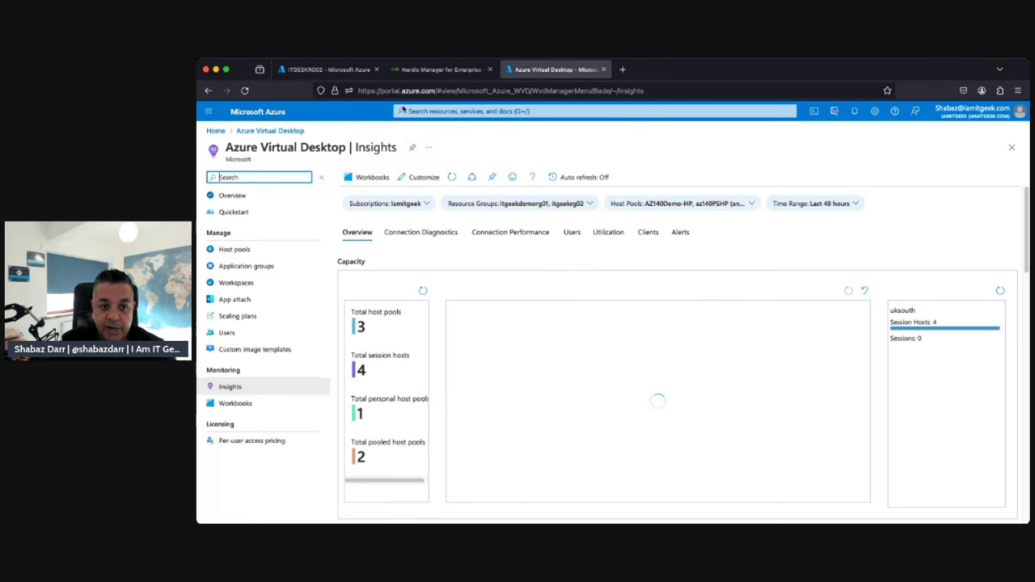
left_click(422, 71)
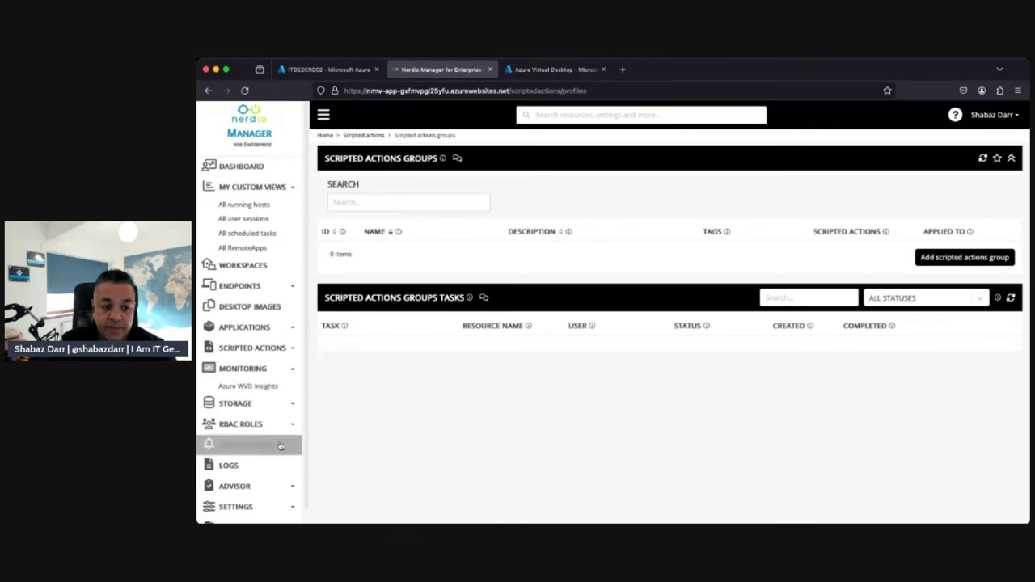
left_click(246, 386)
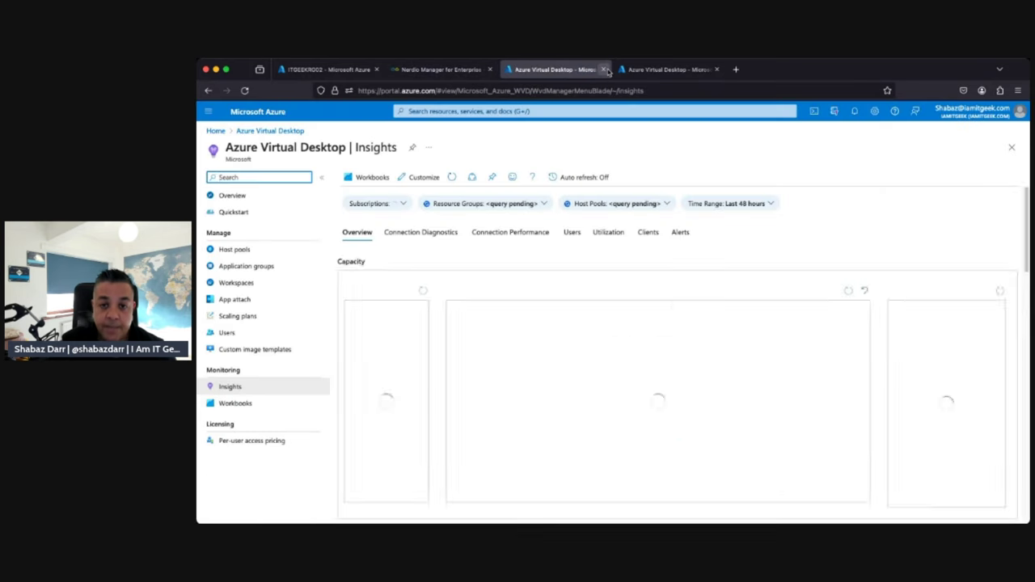
left_click(603, 70)
left_click(603, 69)
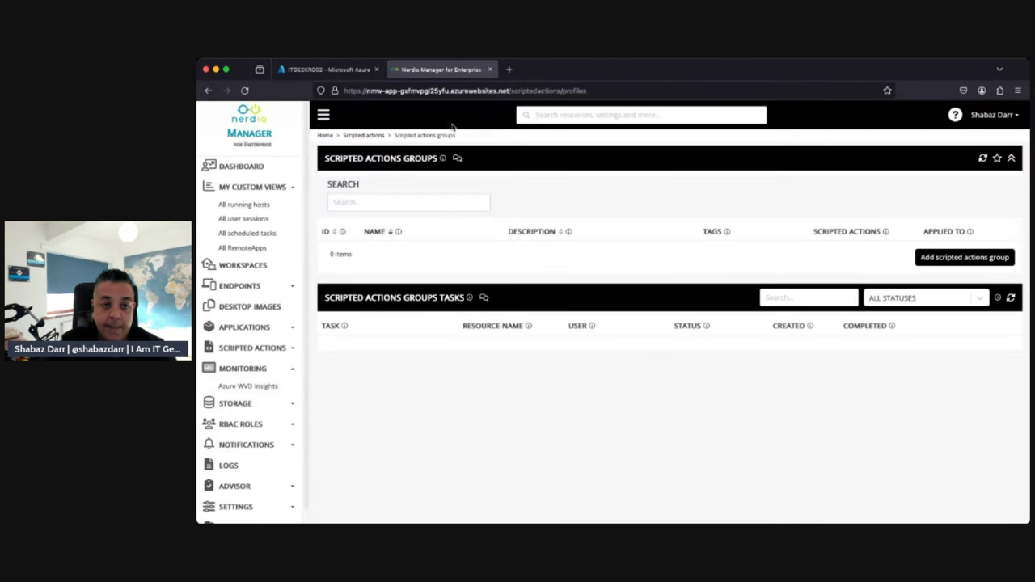
left_click(296, 370)
Step through the Azure Files, Azure NetApp Files and Log Analytics workspaces pages under Storage
left_click(300, 392)
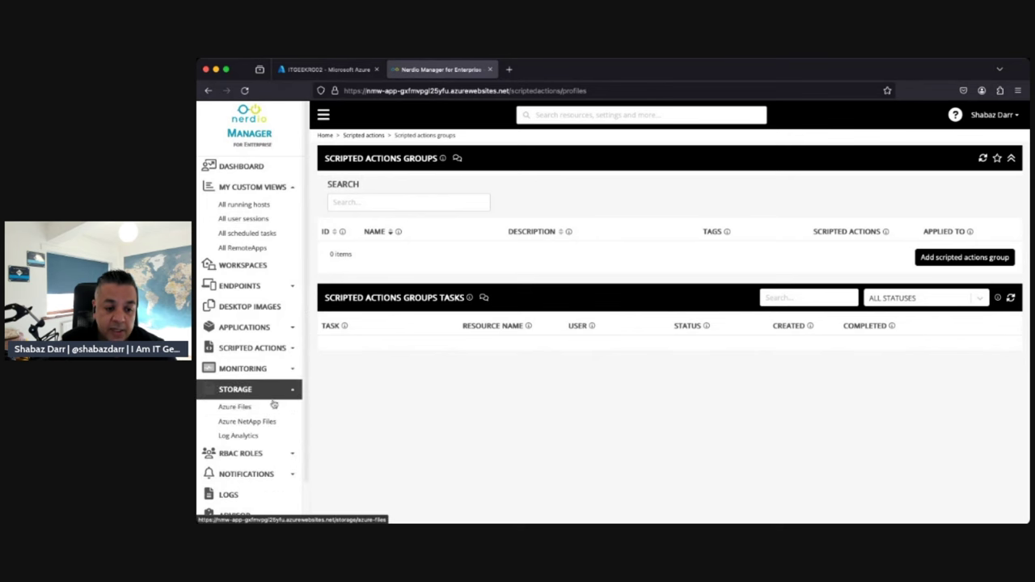
left_click(251, 408)
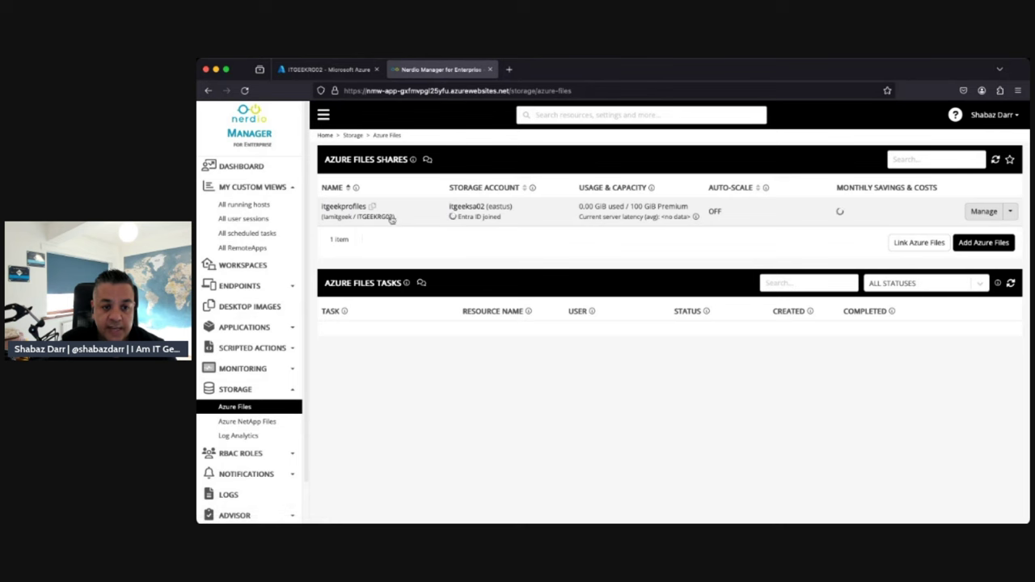
left_click(245, 421)
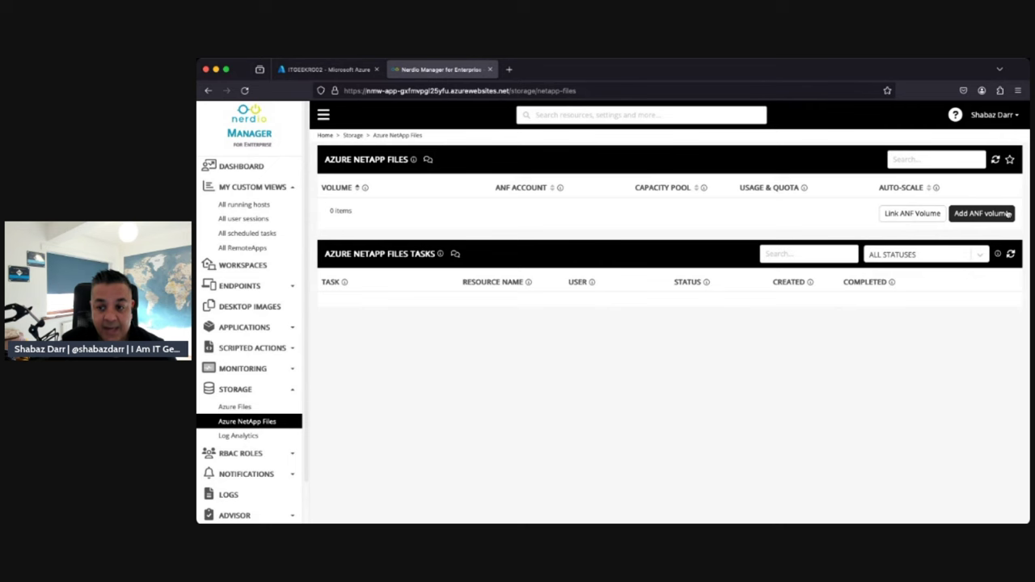
left_click(246, 435)
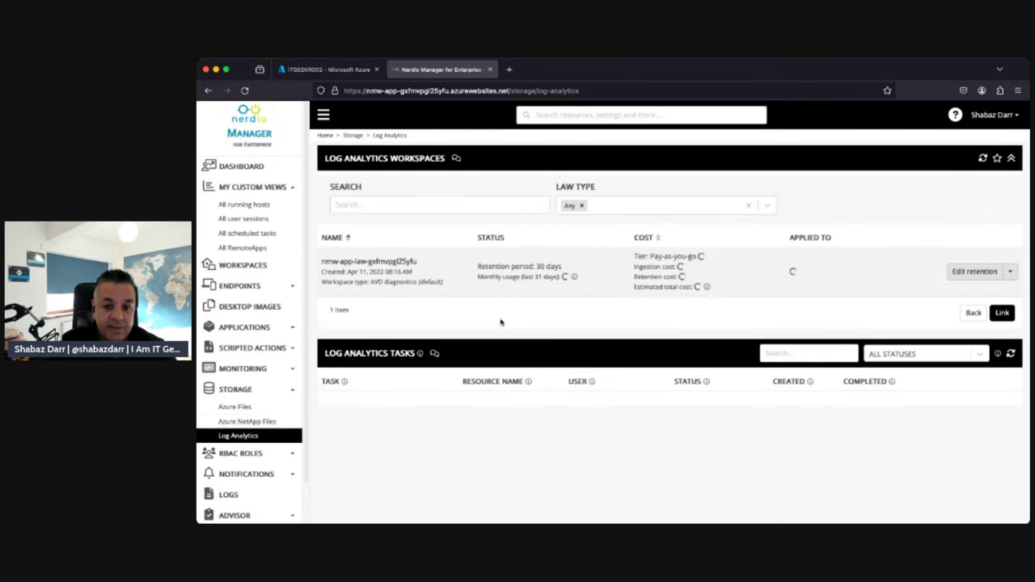
left_click(260, 453)
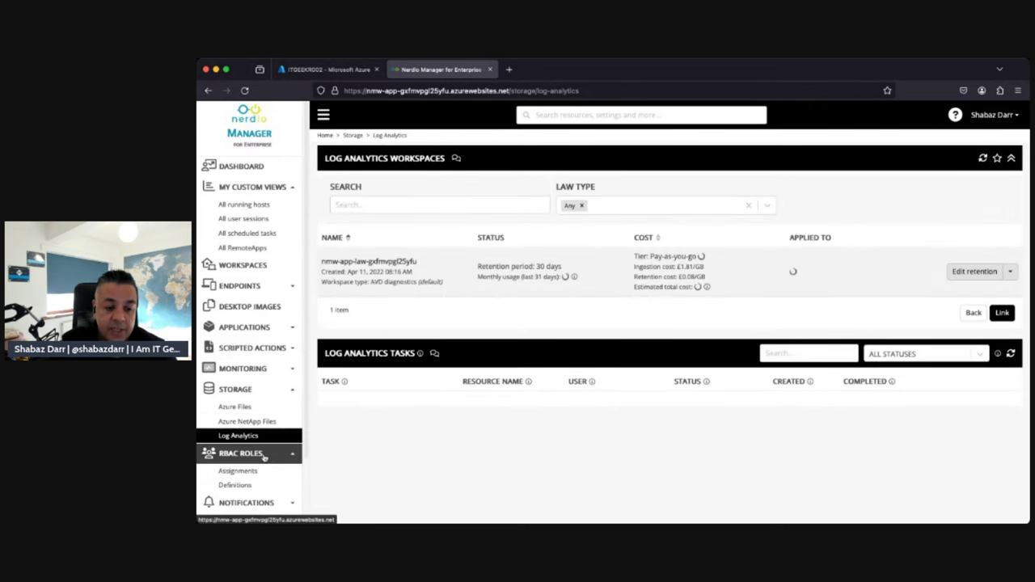
Review the RBAC role assignments and the built-in role definitions
left_click(257, 455)
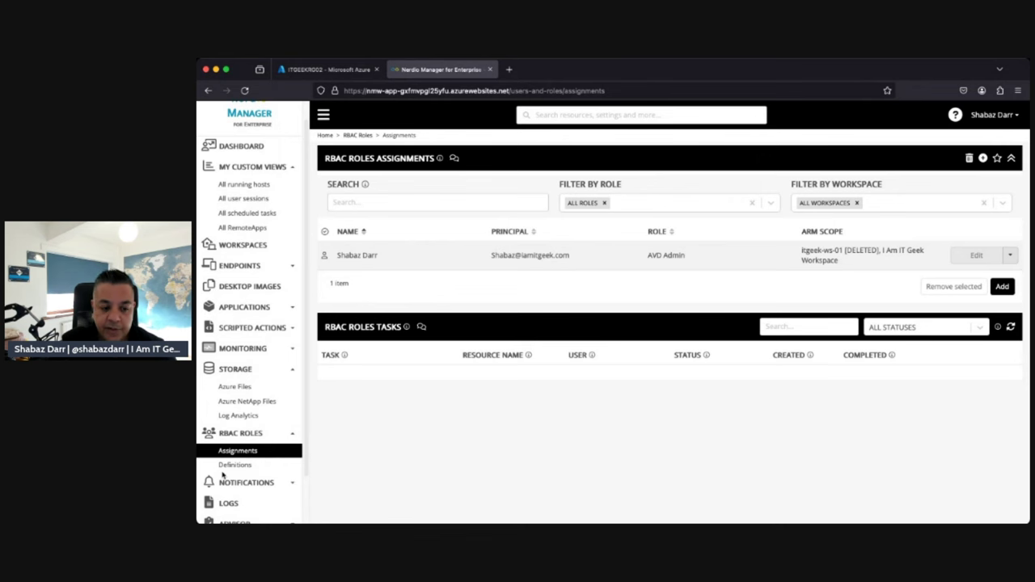
left_click(230, 465)
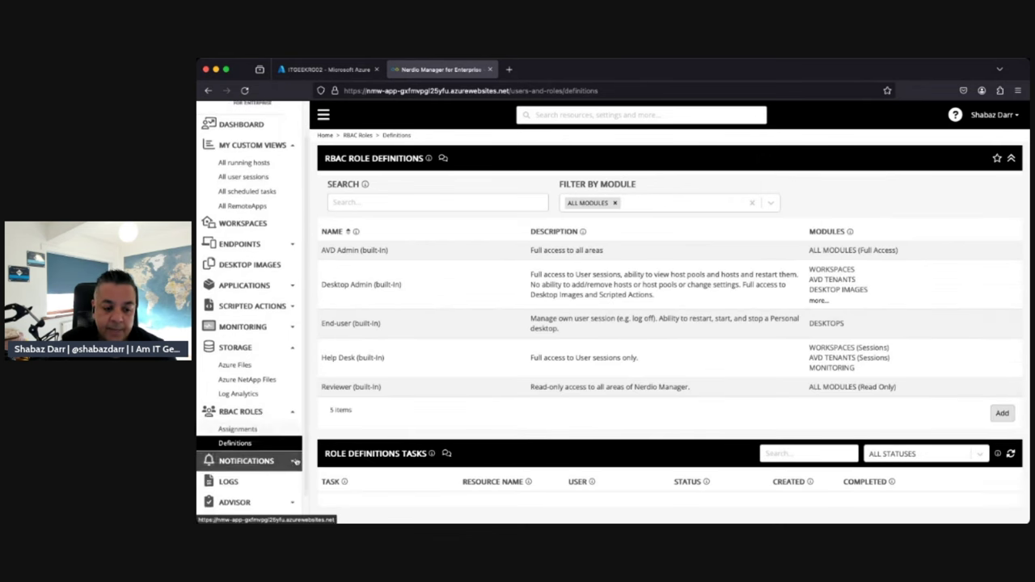
left_click(244, 482)
scroll(252, 461, "down", 1)
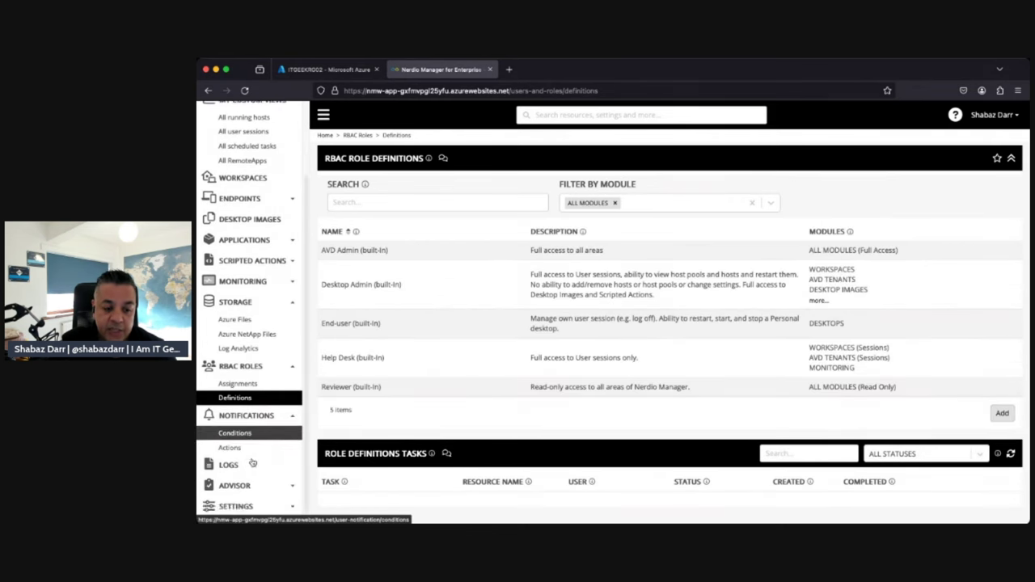
Check the task logs, then show the Azure environment settings with ITGEEKVNET01 and ITGEEKVNET02
left_click(252, 459)
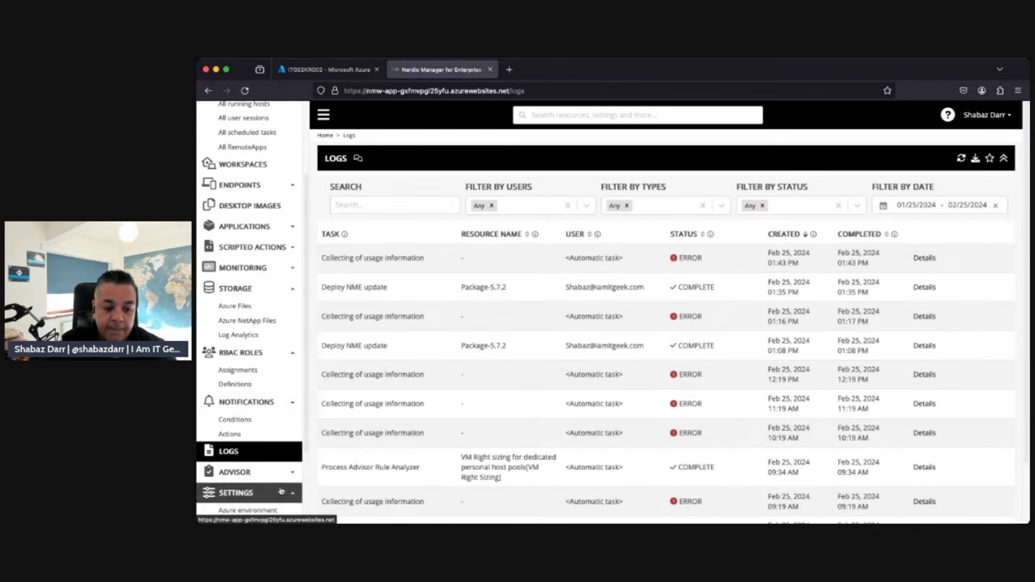
left_click(243, 493)
left_click(247, 450)
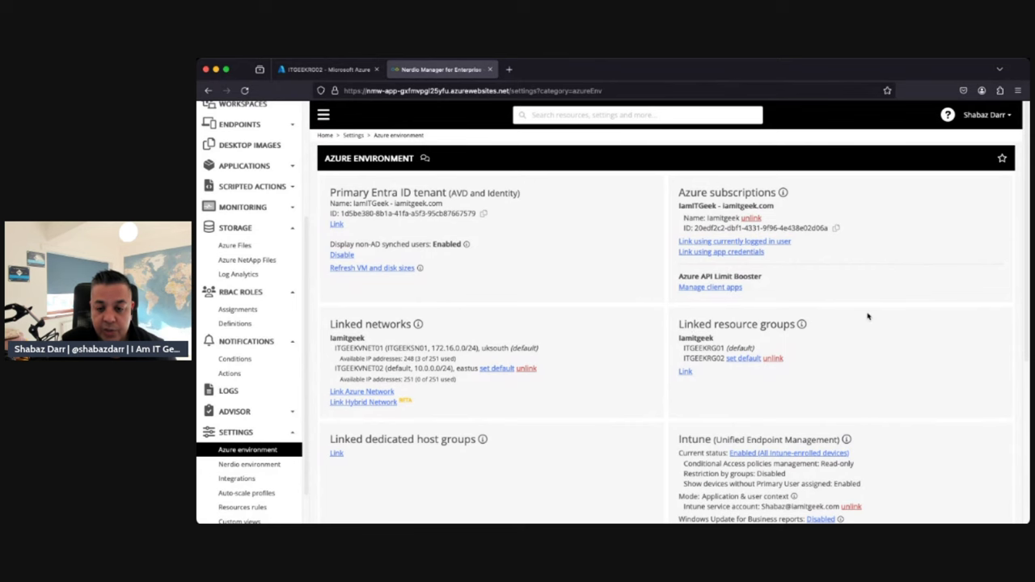
Scroll the Azure environment page, then the Nerdio environment settings (Premium, GB Pounds) down to Settings Tasks
scroll(765, 413, "down", 2)
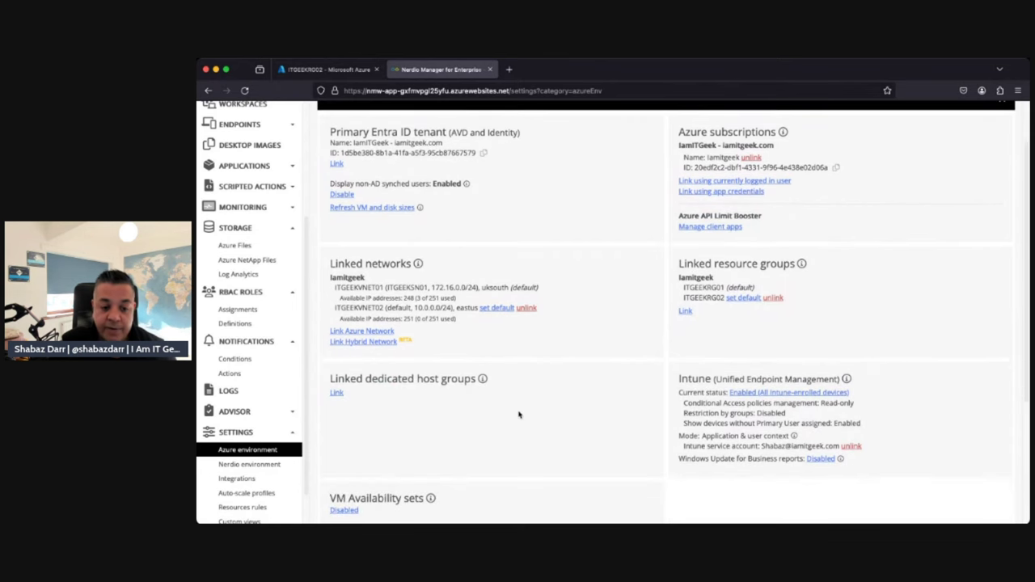
left_click(249, 464)
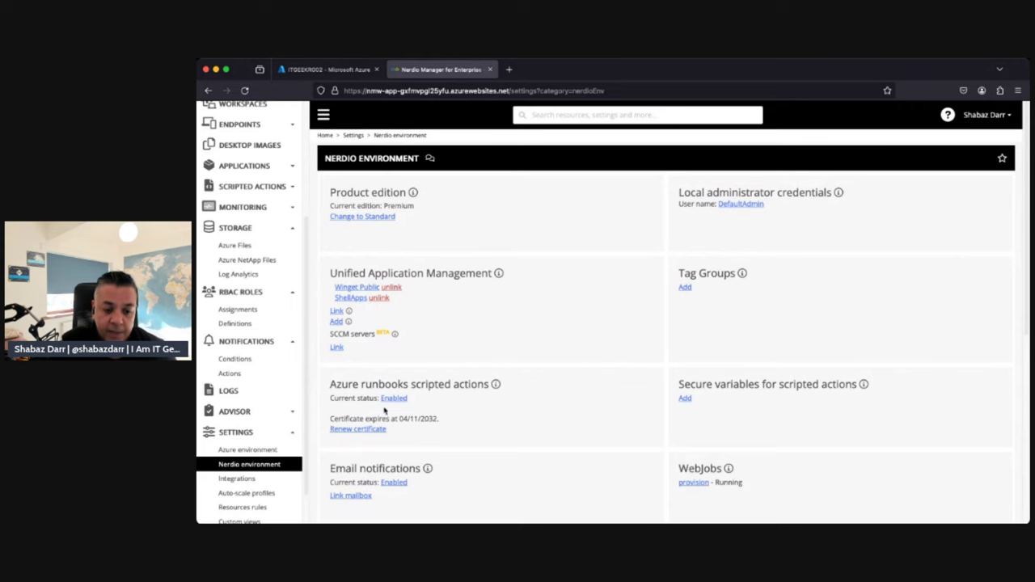
scroll(537, 406, "down", 1)
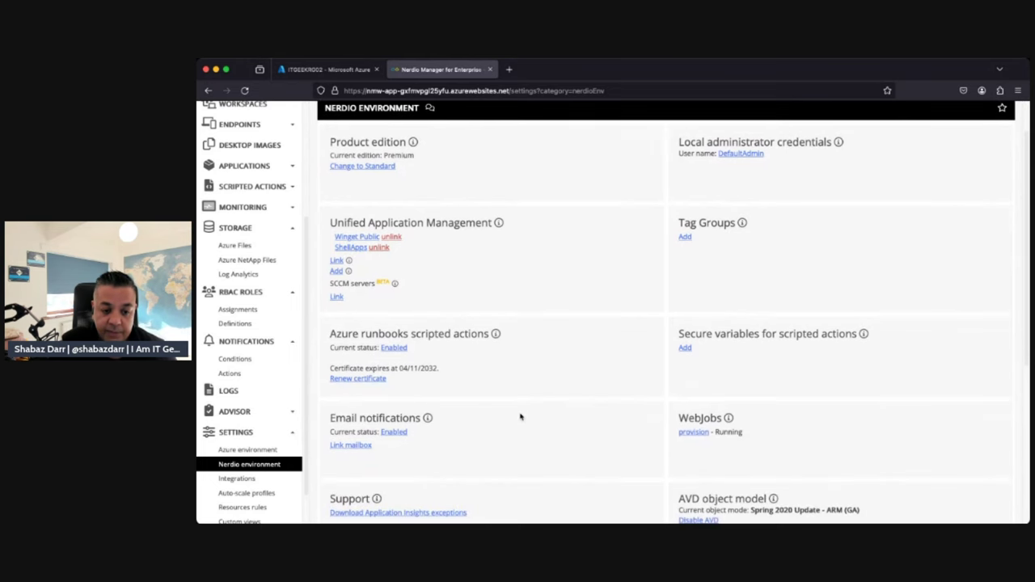
scroll(520, 416, "down", 1)
scroll(404, 342, "down", 1)
scroll(761, 431, "down", 1)
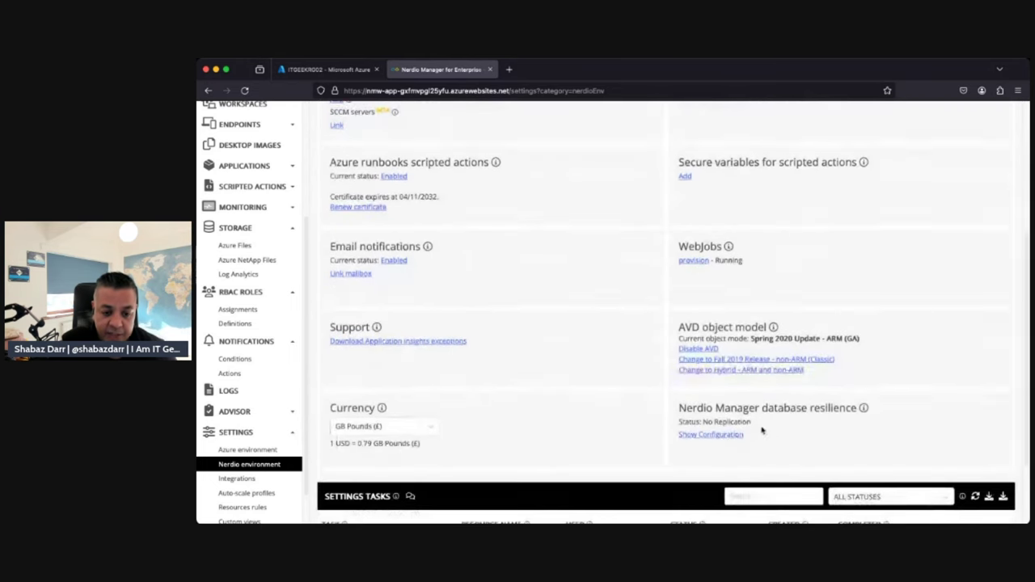
scroll(760, 430, "down", 1)
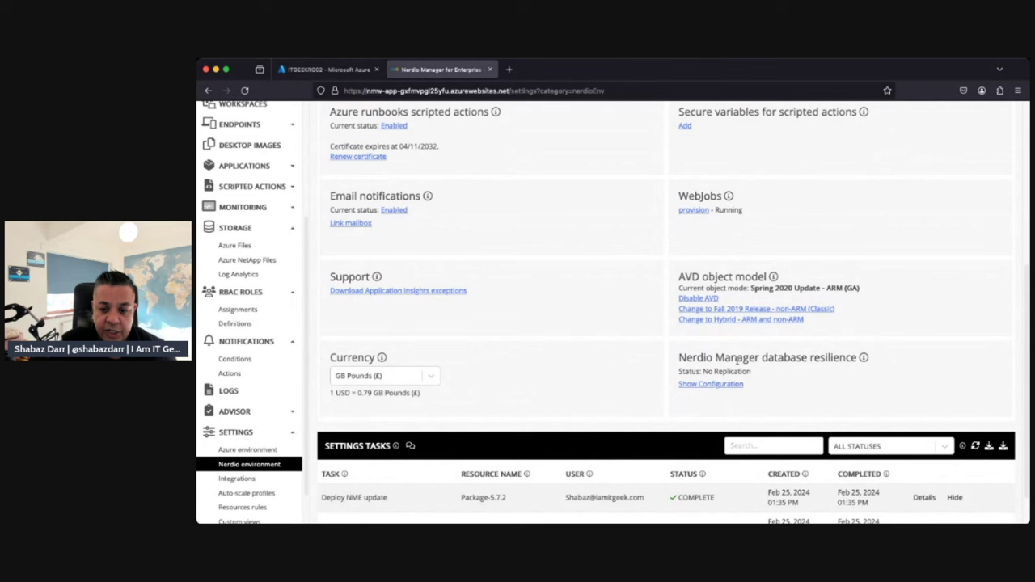
scroll(240, 440, "down", 1)
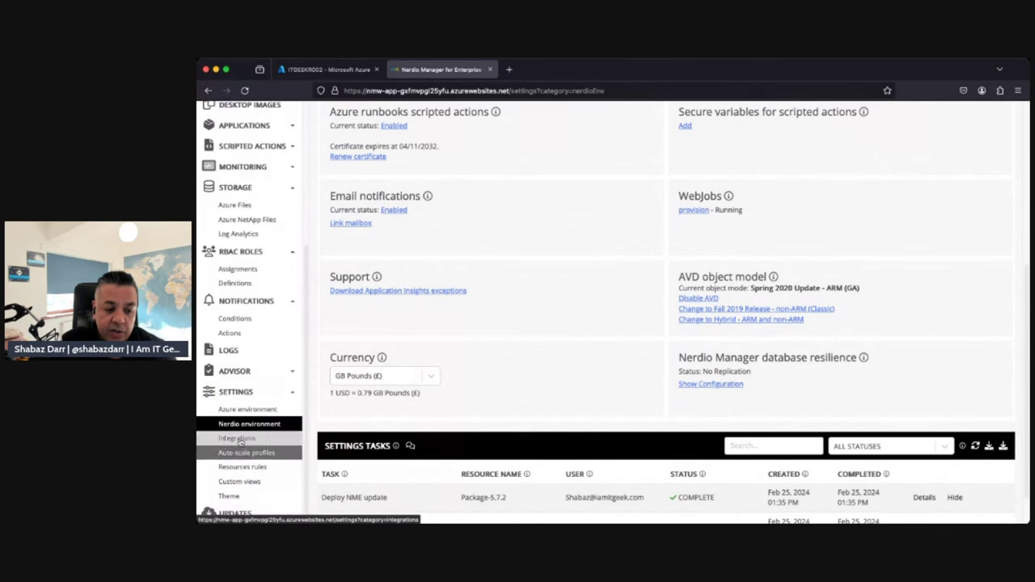
Scroll through the Integrations settings page
left_click(240, 440)
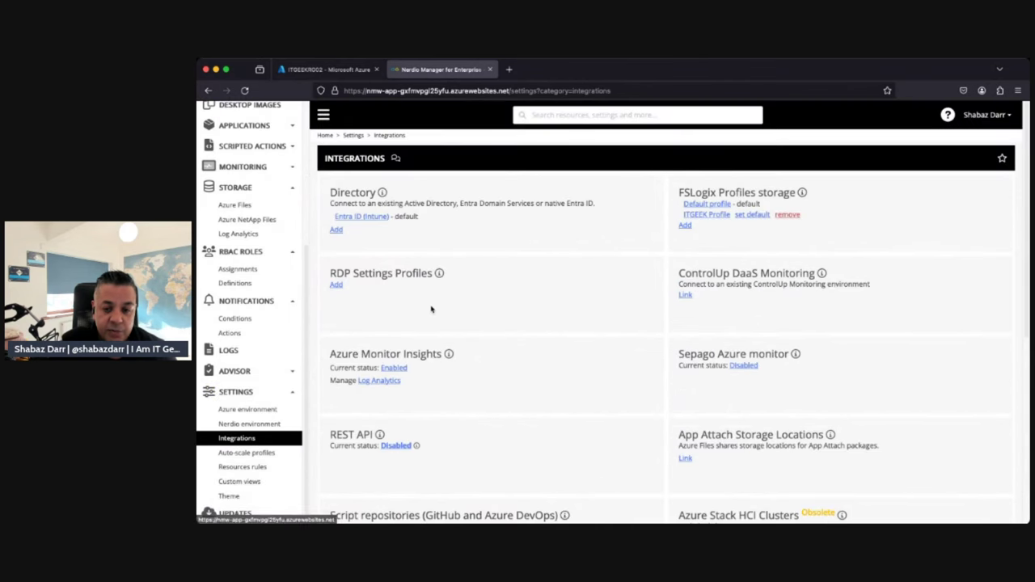
scroll(720, 302, "down", 1)
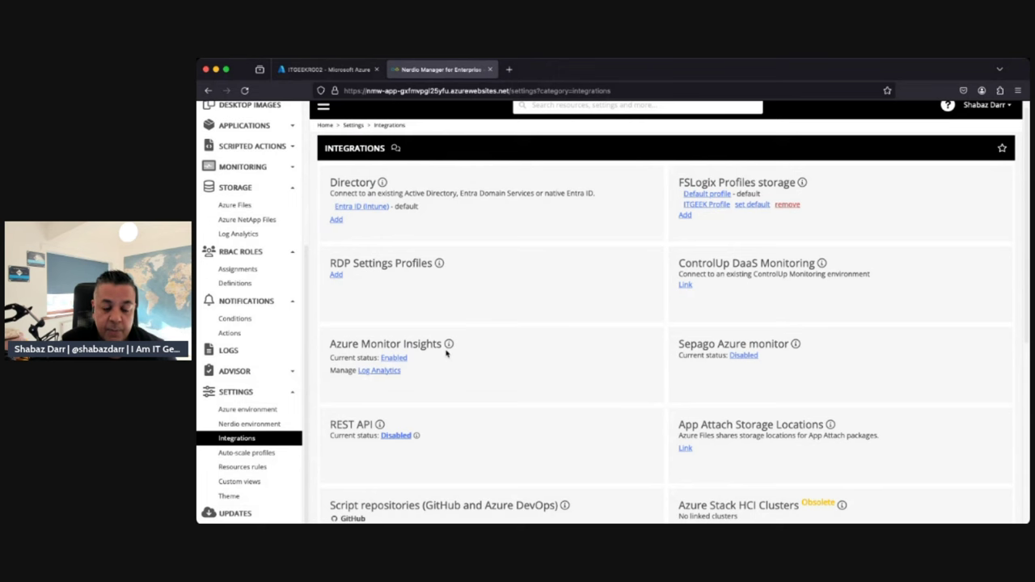
scroll(732, 390, "down", 2)
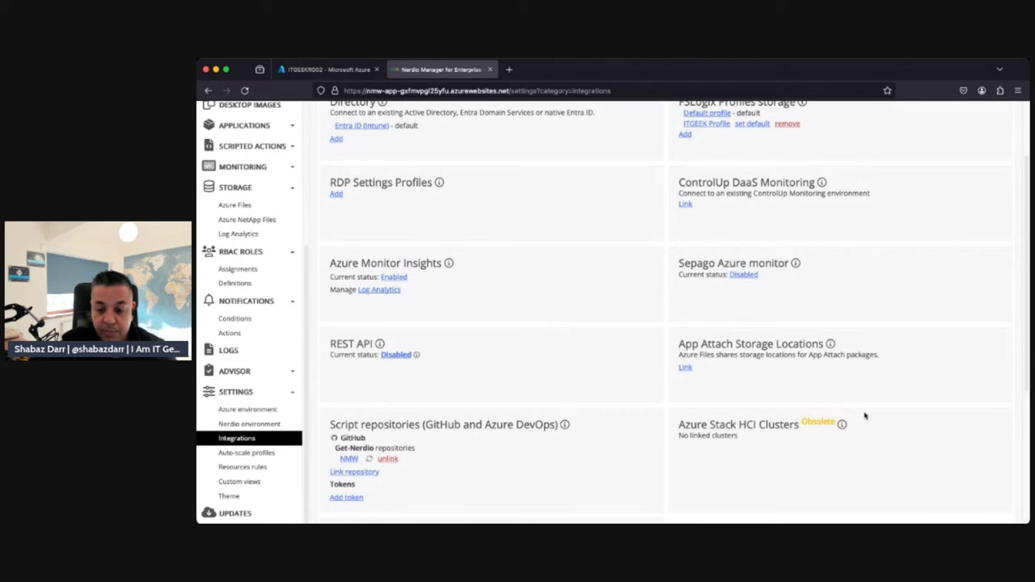
Review auto-scale profiles and resource selection rules, then the Updates page showing version 5.7.2
left_click(247, 455)
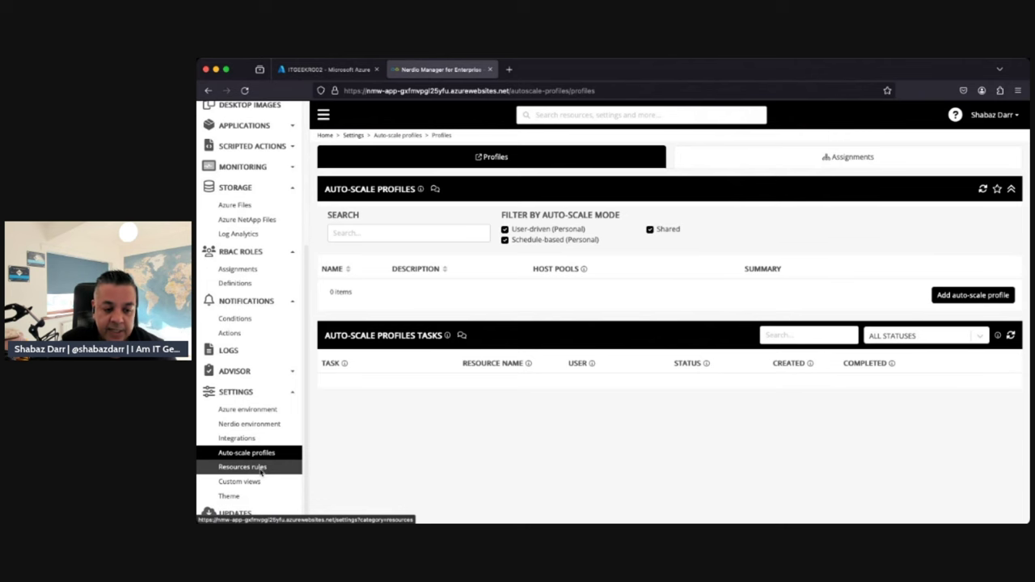
left_click(257, 470)
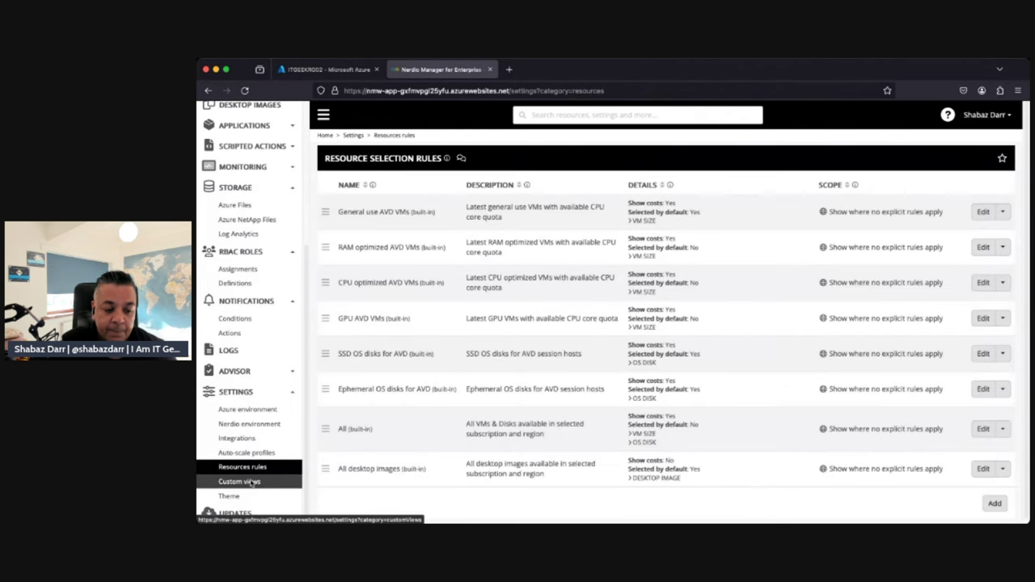
left_click(238, 513)
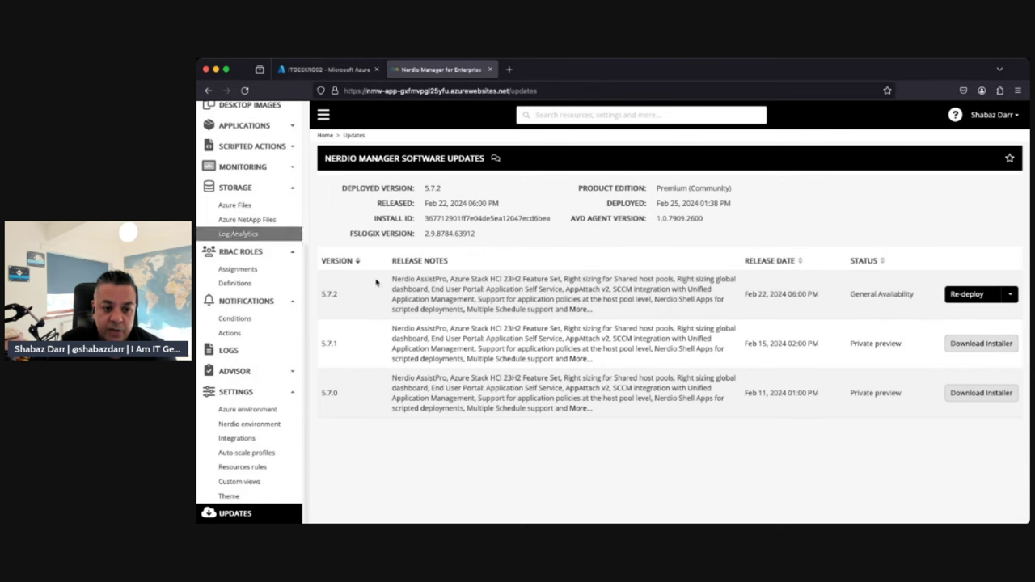
Glance at the Azure Files shares, then go back to the all-workspaces Dashboard
left_click(240, 209)
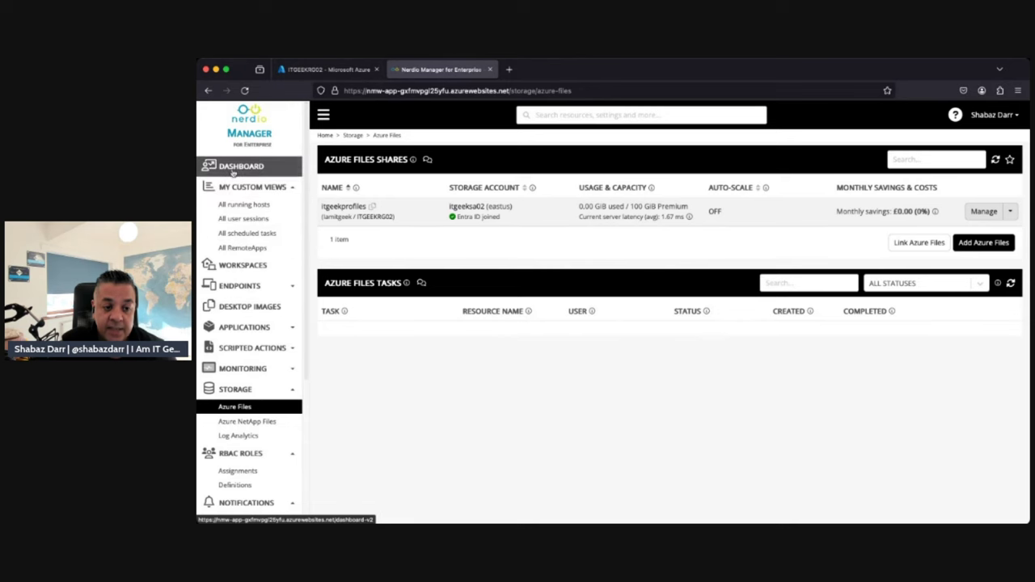
left_click(235, 166)
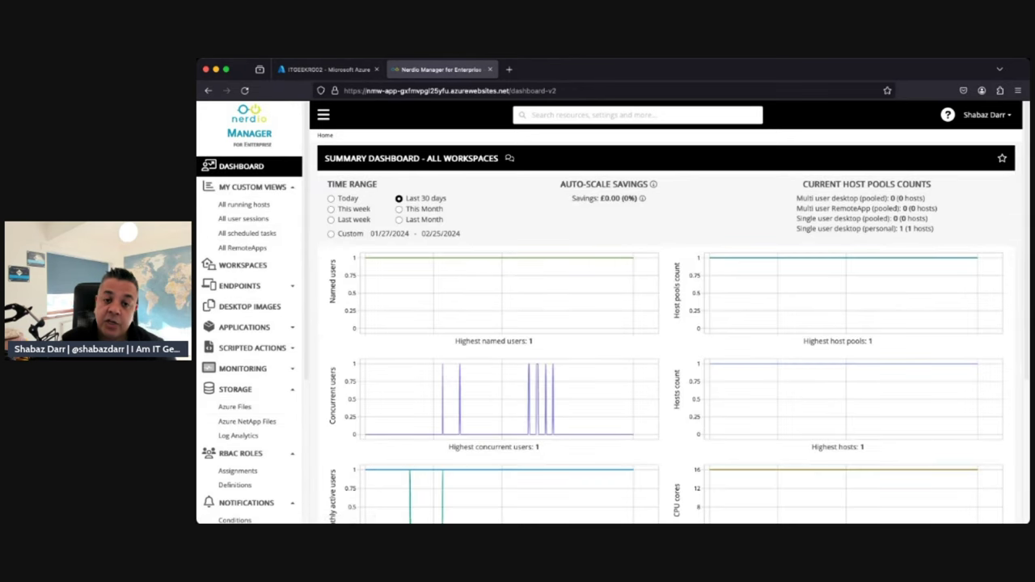